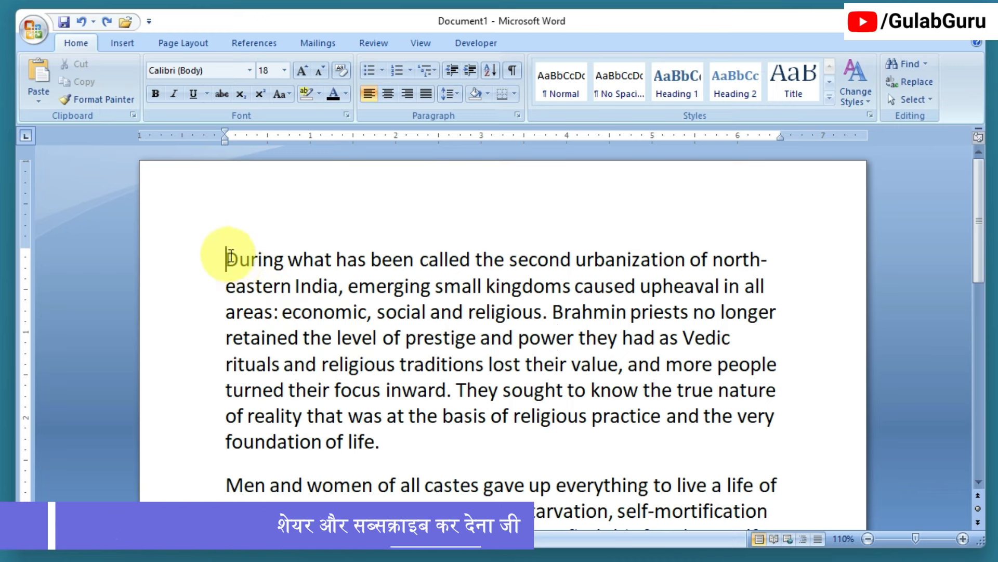
- Select all the text in the document and clear the selection again
click(569, 358)
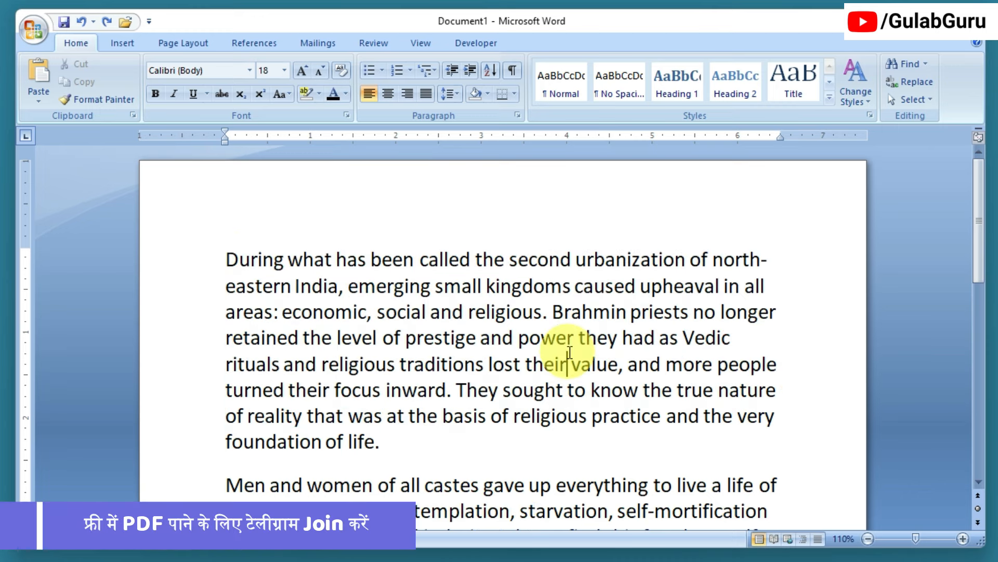
key(ctrl+a)
scroll(573, 360, down, 3)
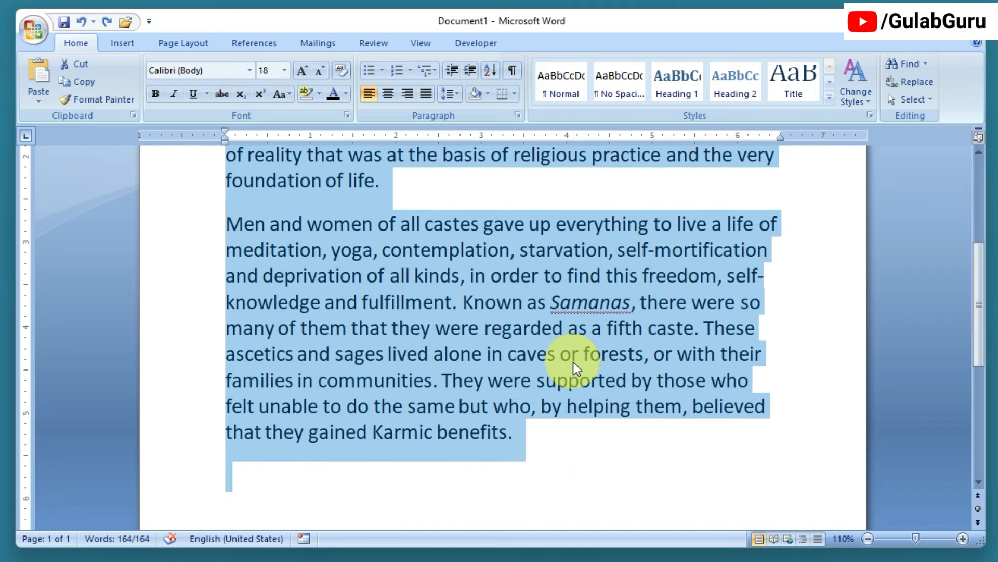
scroll(573, 361, up, 3)
click(582, 330)
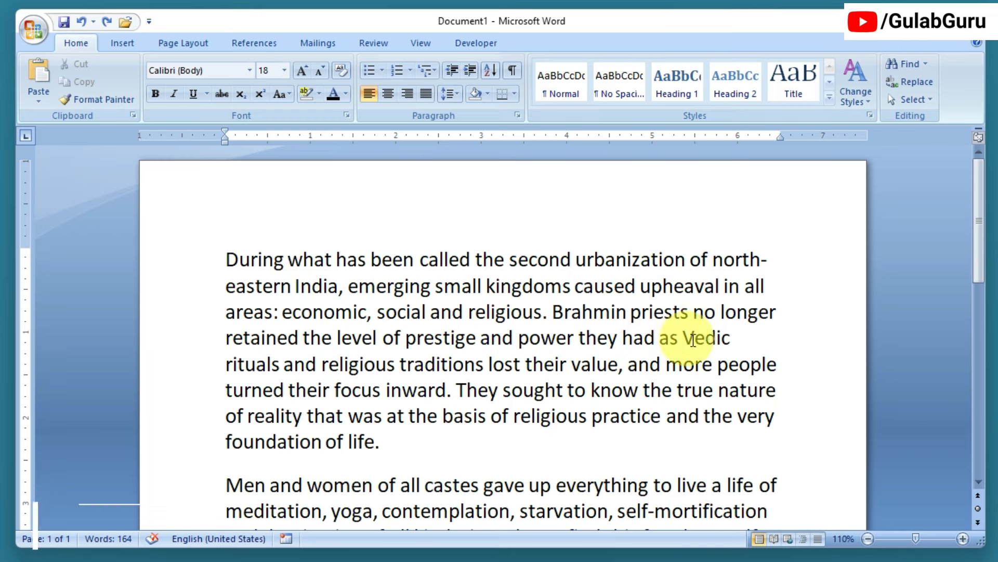
click(737, 343)
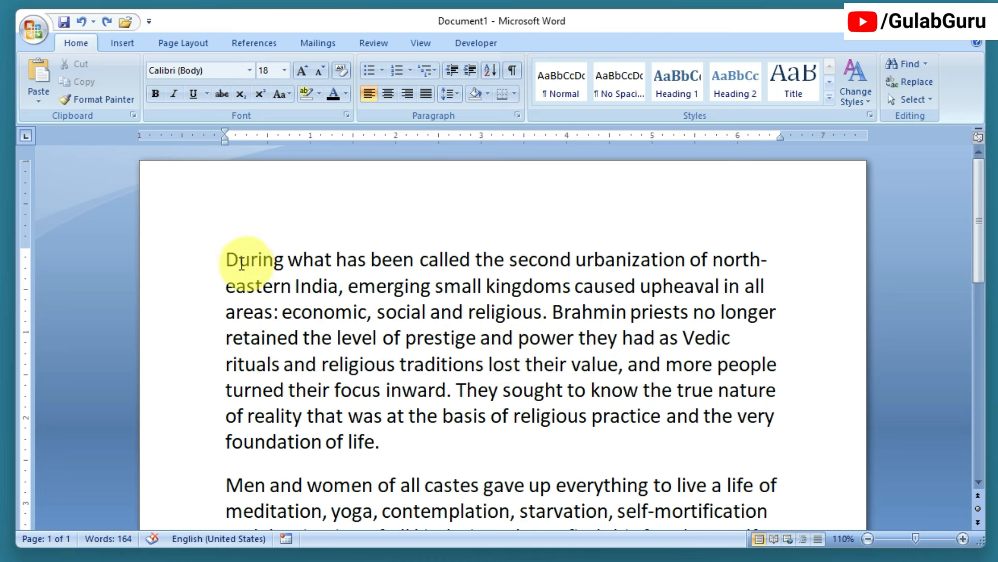
- Make the opening words "During what has been called" bold
click(227, 258)
drag(227, 258, 462, 265)
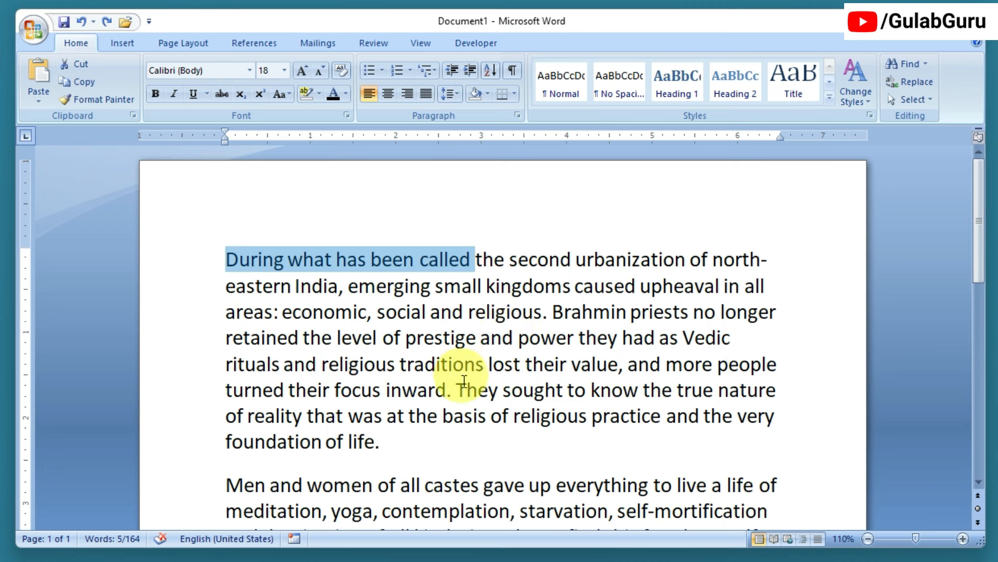
key(ctrl+b)
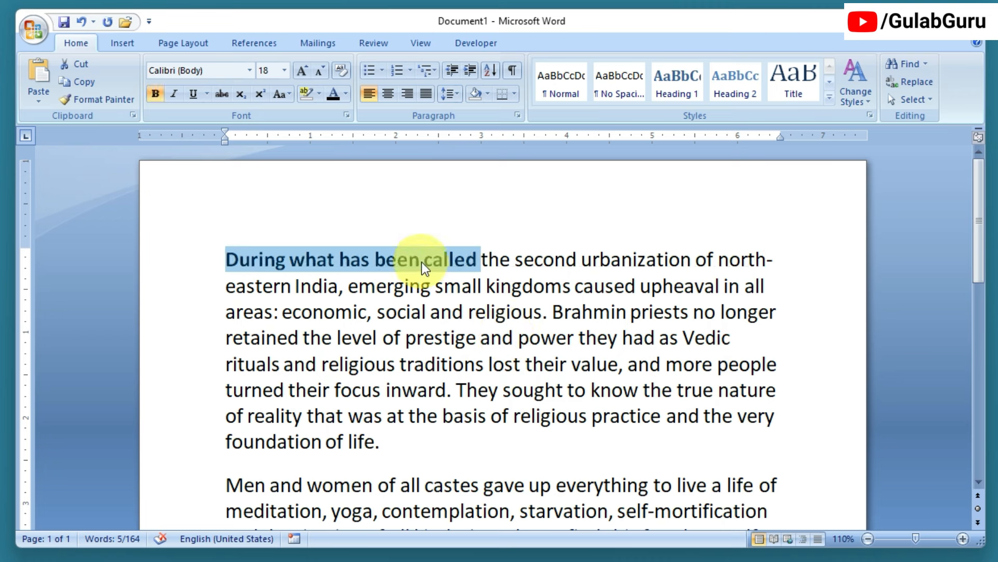
click(154, 94)
click(156, 95)
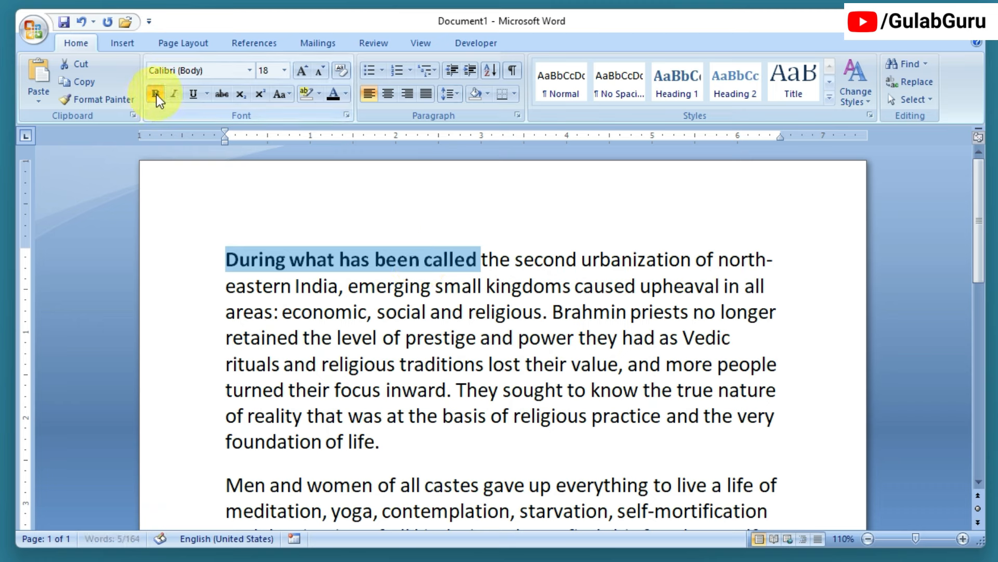
click(476, 260)
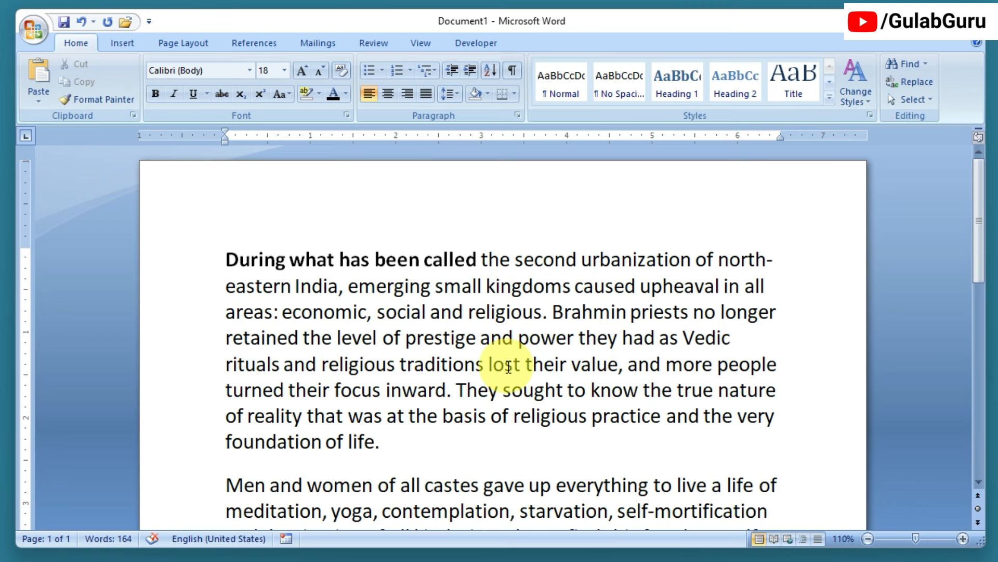
key(ctrl+b)
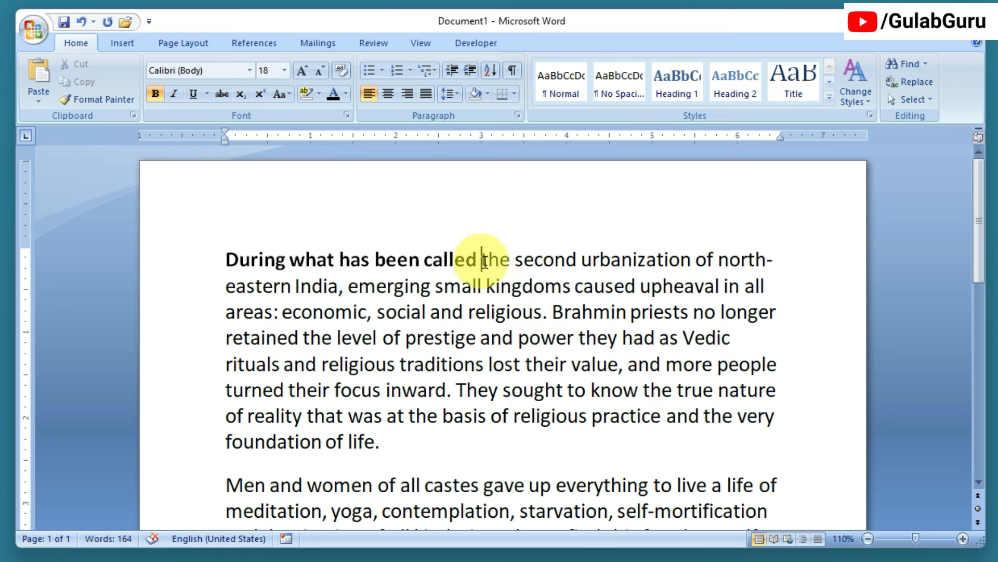
- Make the word "second" in the first line bold
drag(481, 258, 566, 266)
click(516, 270)
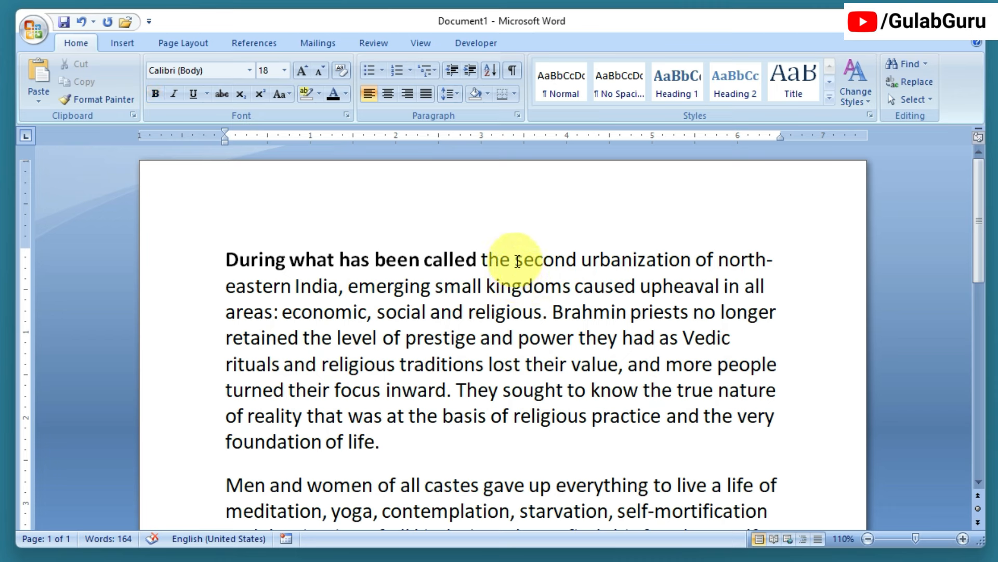
drag(516, 263, 575, 269)
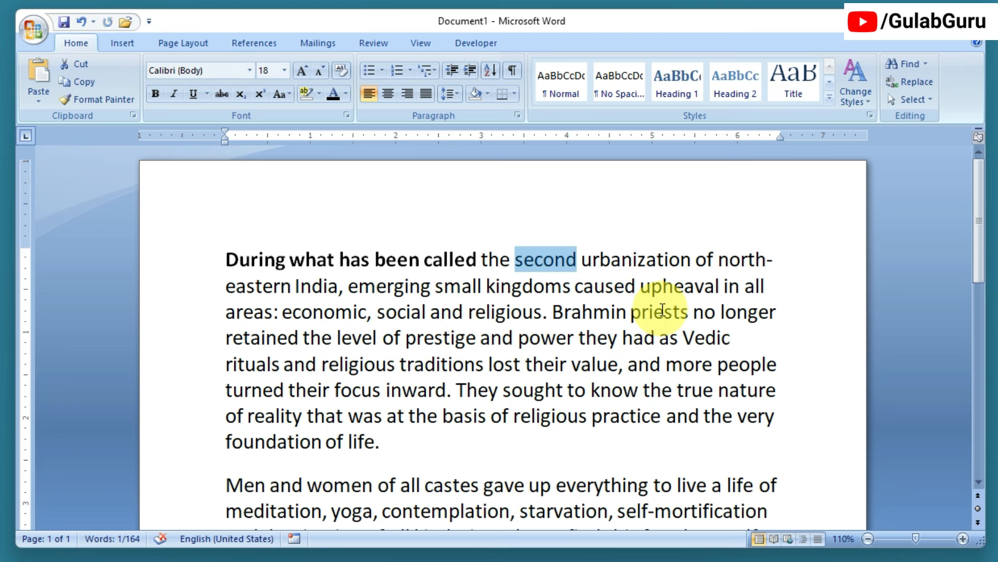
key(ctrl+b)
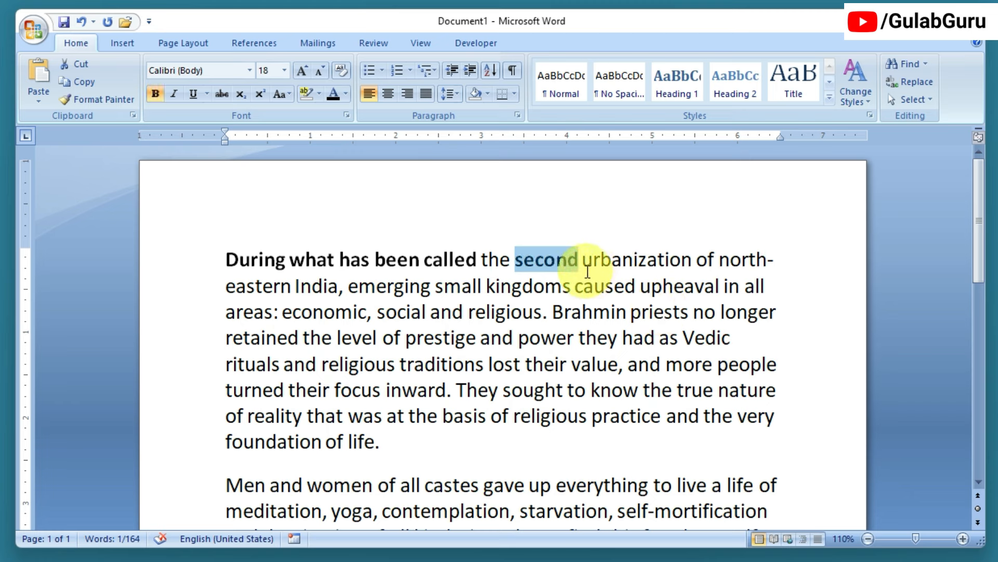
click(587, 271)
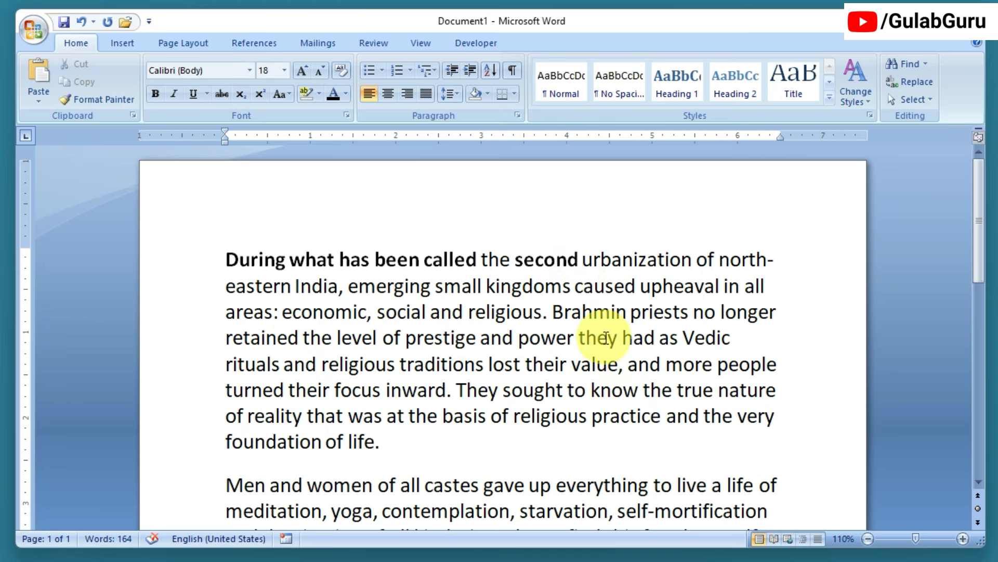
- Select in turn the whole document, the word "urbanization" and the passage from "urbanization" to "Vedic", clearing each selection
key(ctrl+a)
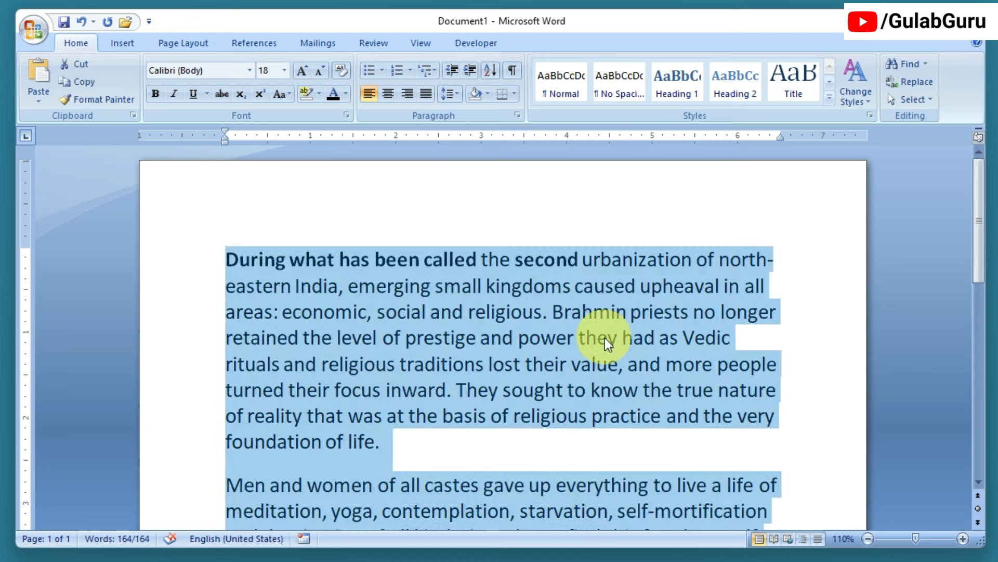
click(598, 298)
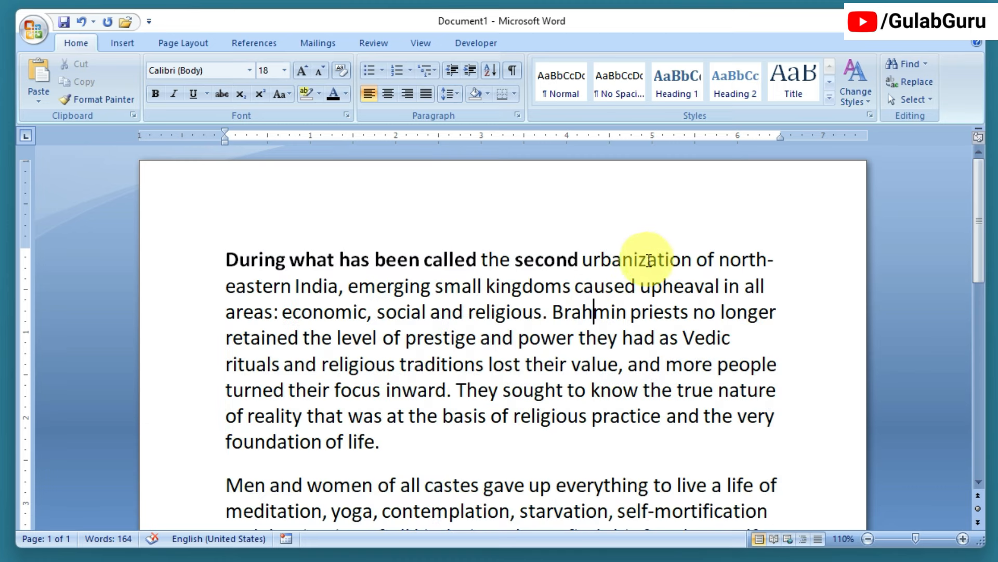
click(585, 260)
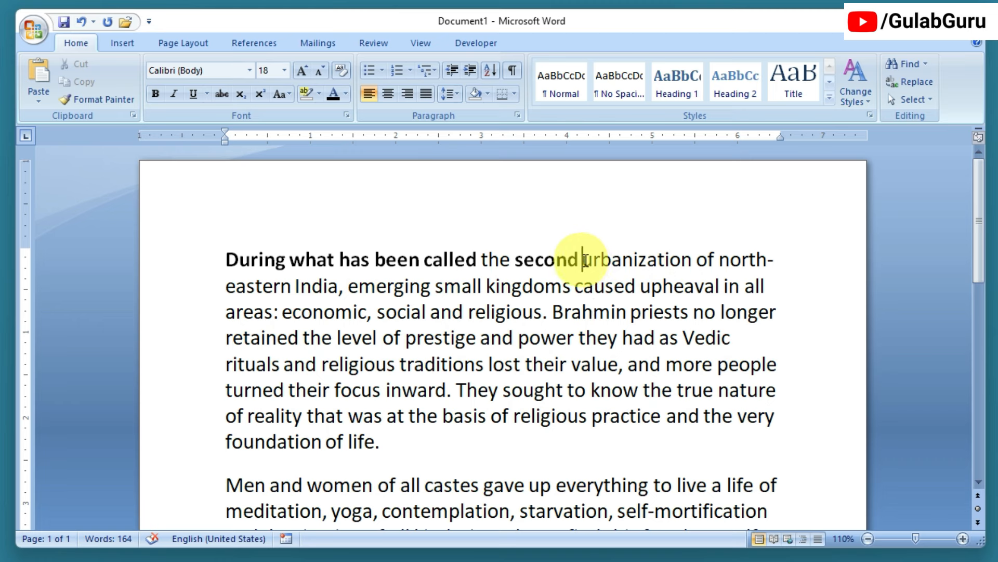
drag(585, 259, 692, 266)
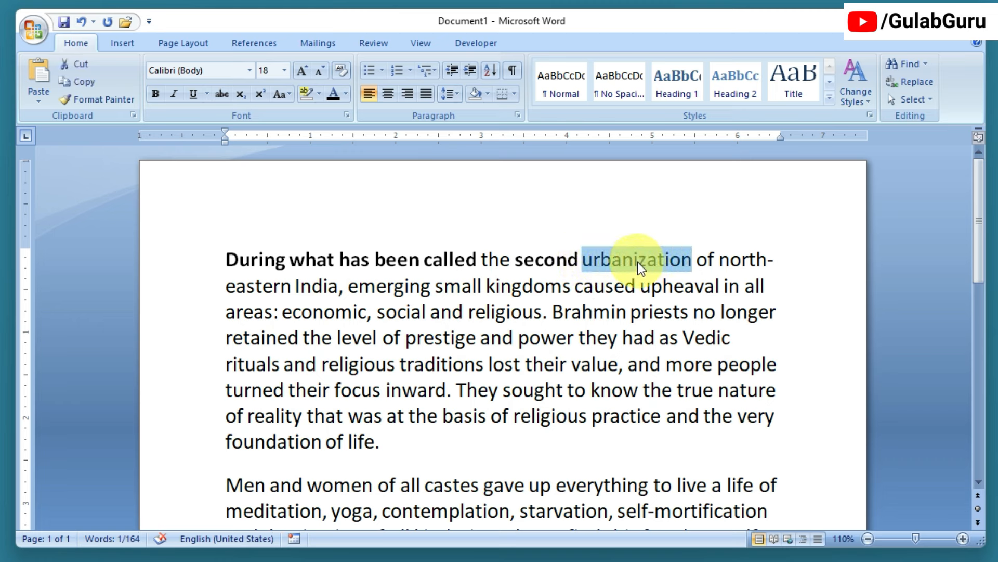
click(639, 294)
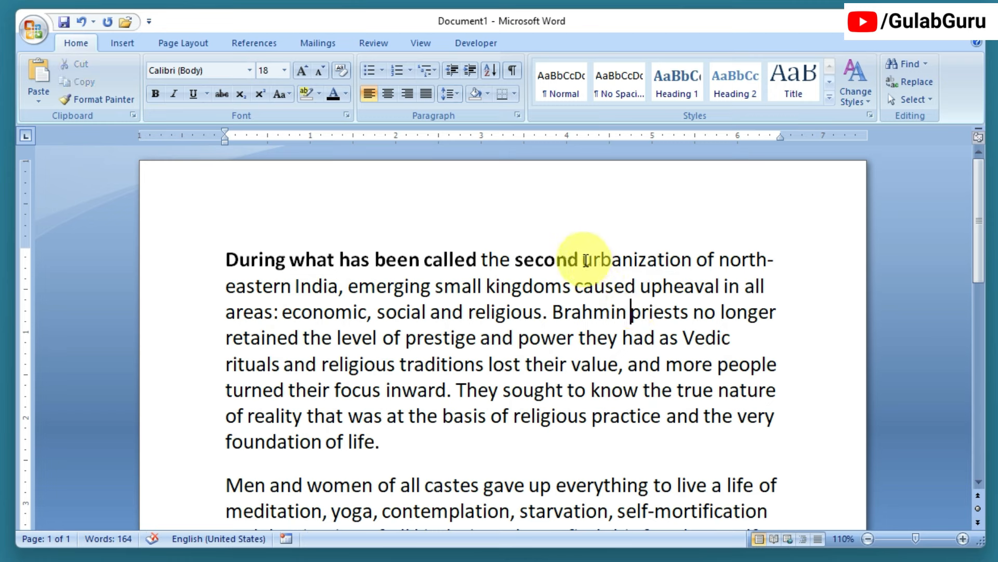
drag(586, 260, 716, 345)
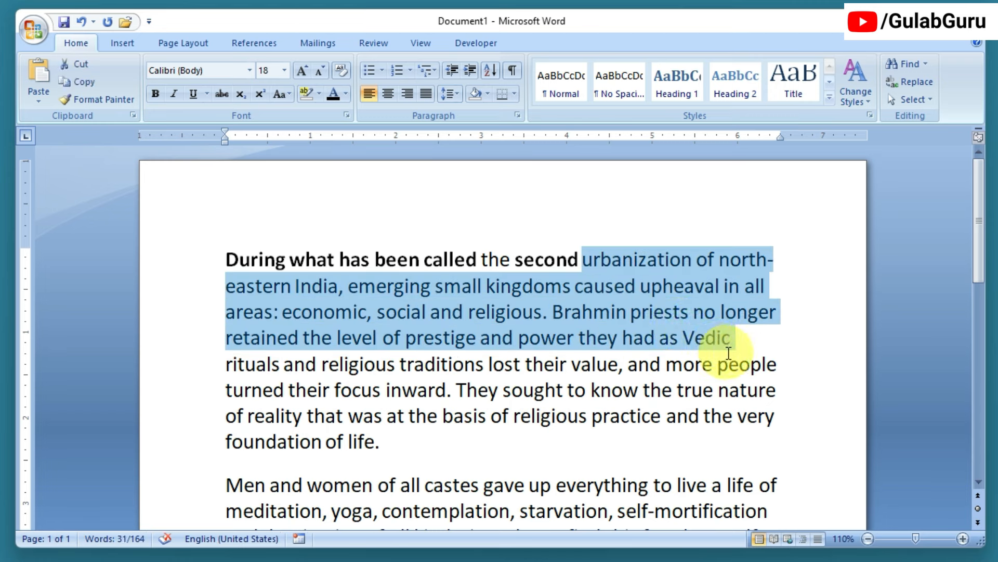
click(636, 342)
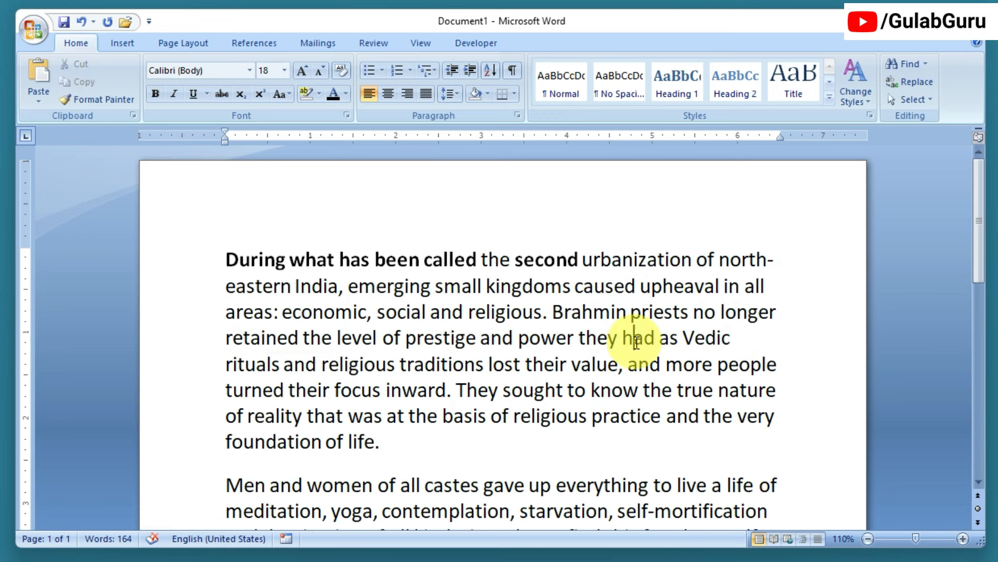
double_click(594, 312)
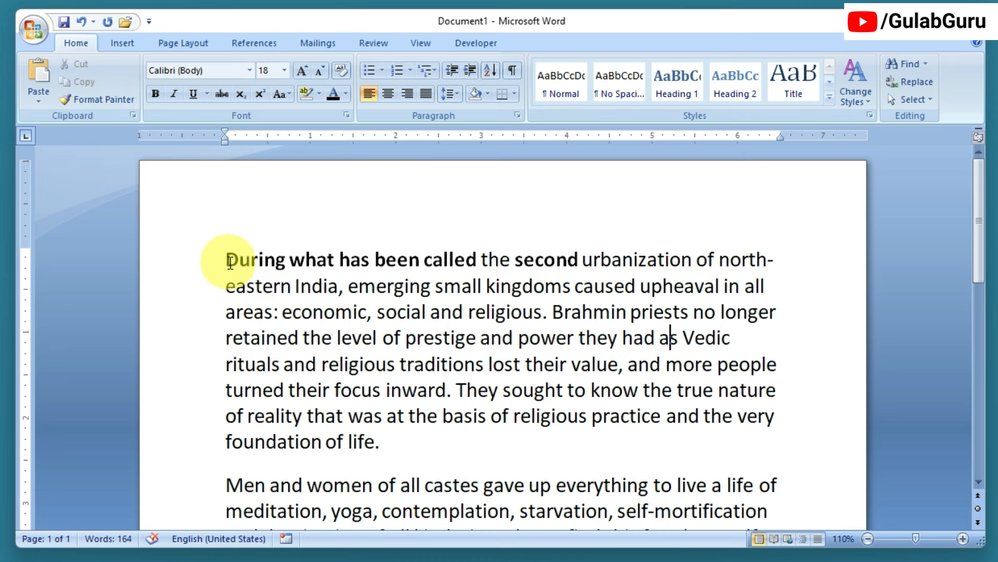
- Copy the opening text from "During" through "north-eastern India," and paste it into the empty paragraph at the document's end
drag(231, 262, 333, 278)
key(ctrl+c)
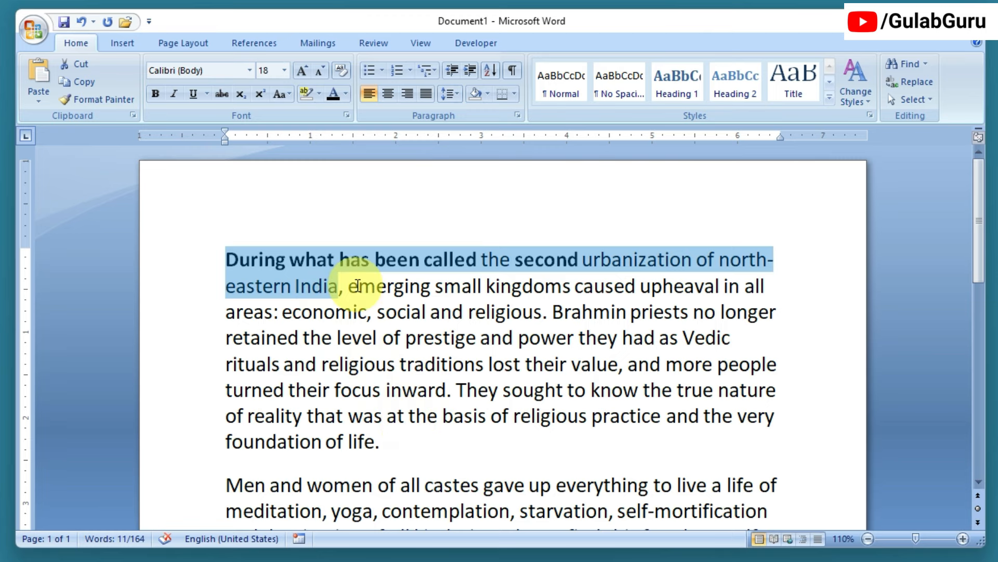
scroll(467, 398, down, 5)
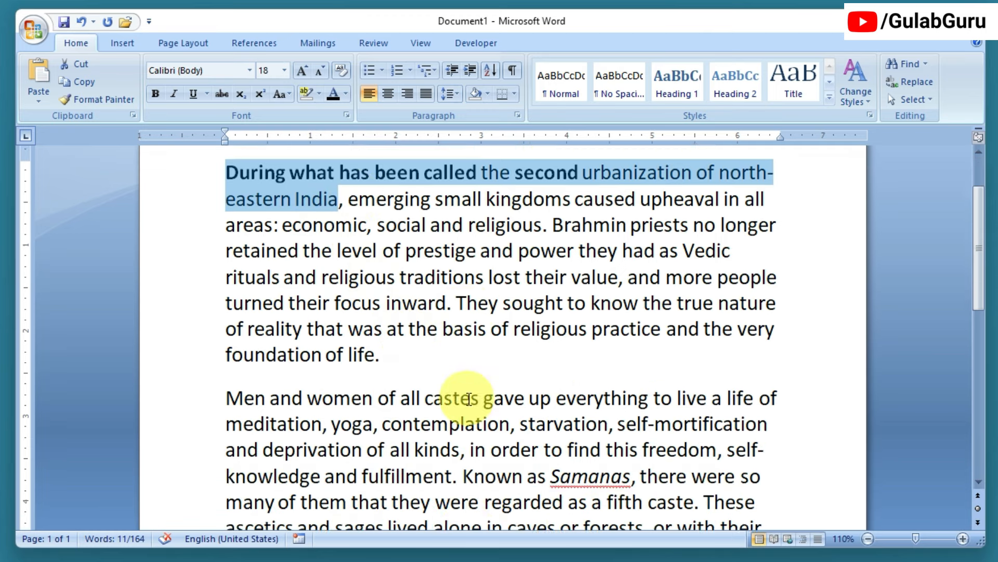
scroll(469, 399, down, 1)
click(251, 325)
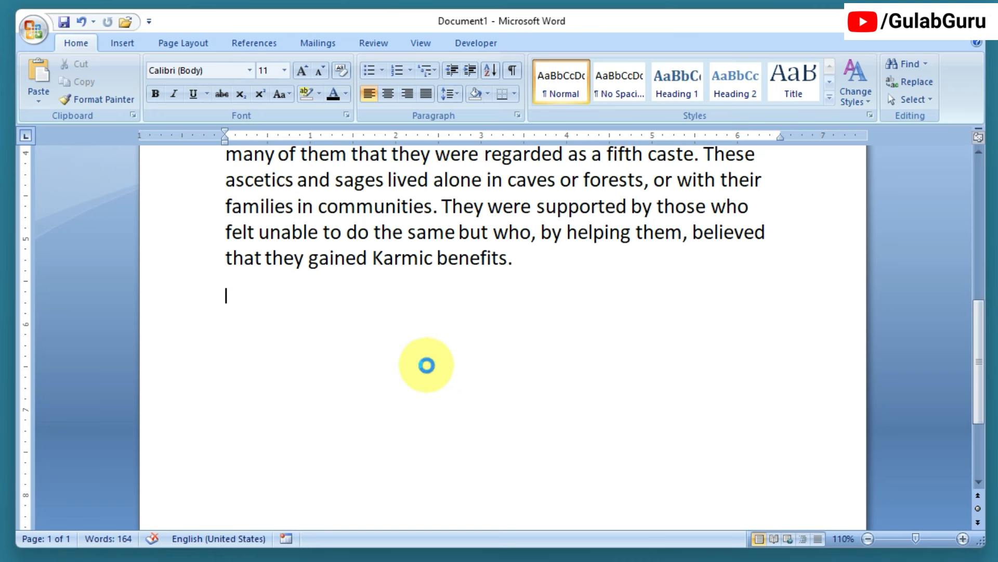
key(ctrl+v)
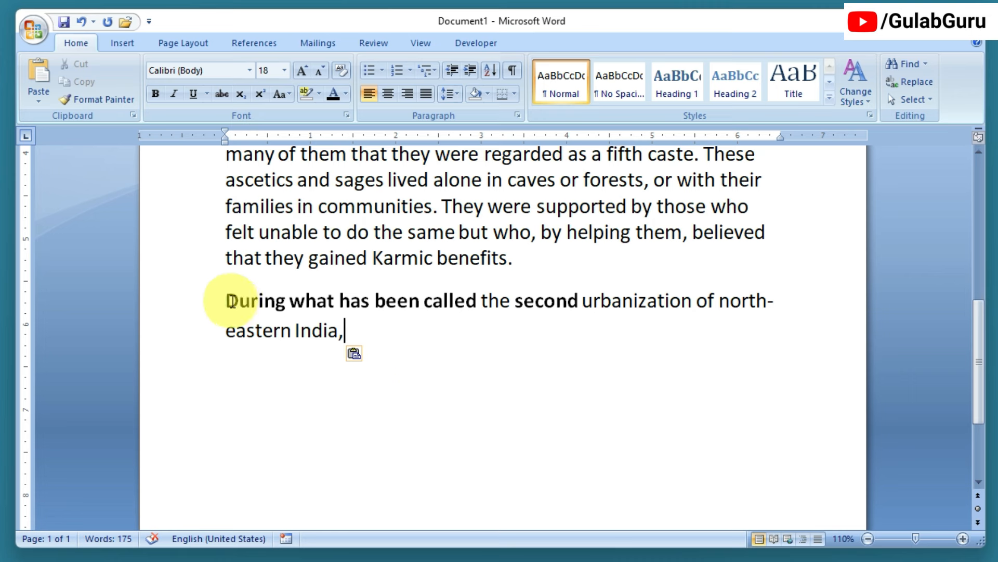
- Open the Font dialog and examine its font, font color and underline style choices without changing them
scroll(397, 345, up, 3)
scroll(399, 345, up, 3)
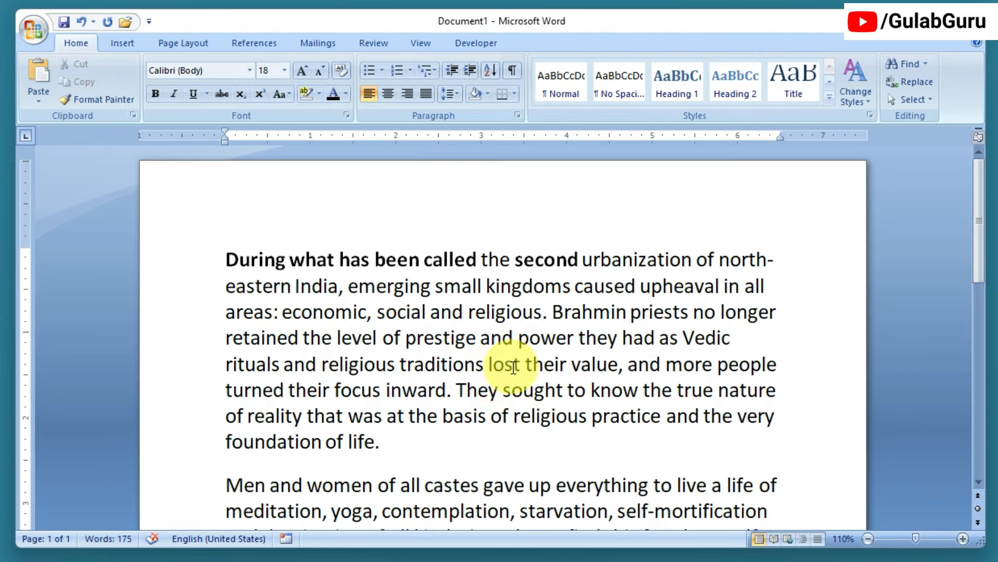
key(ctrl+d)
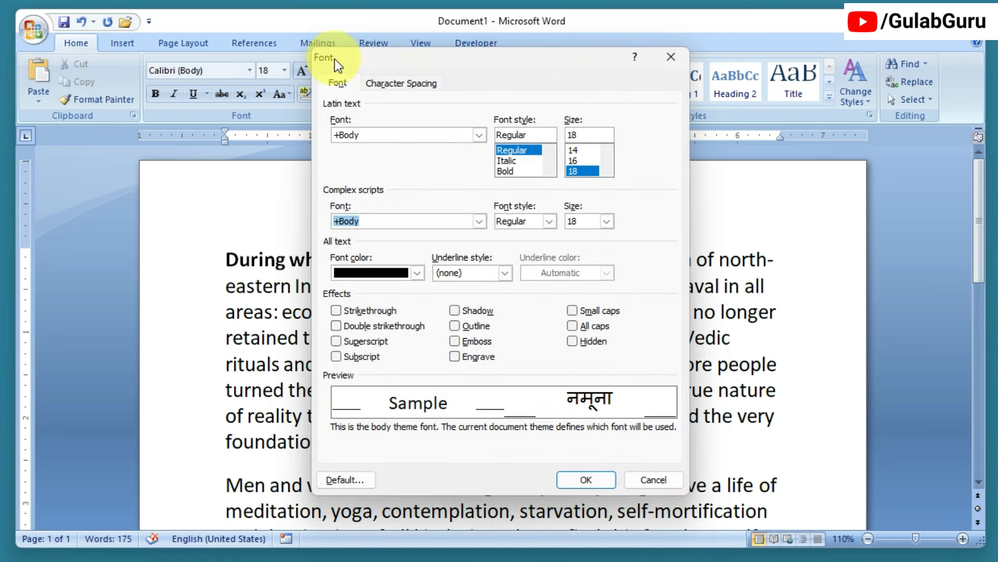
click(479, 137)
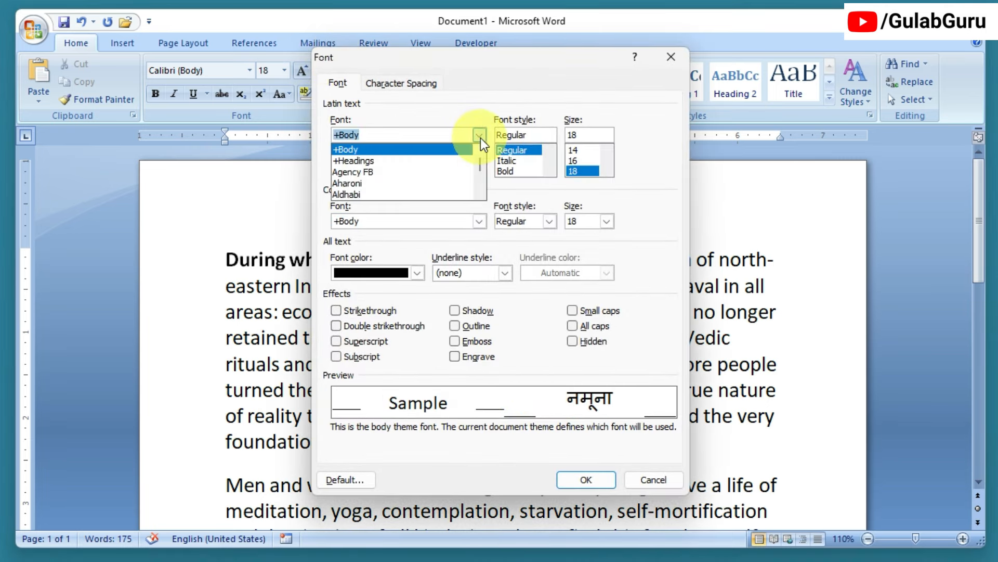
click(479, 136)
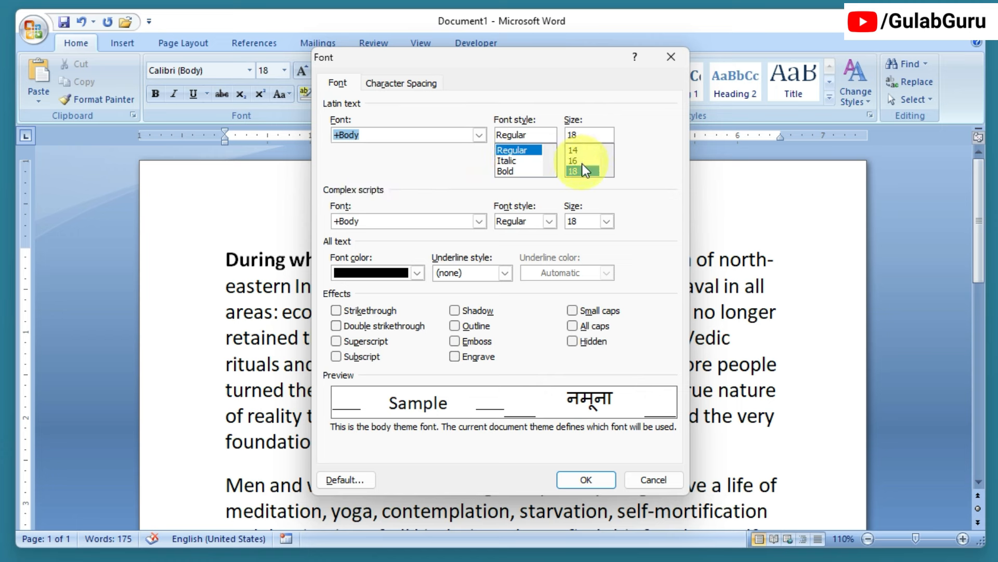
click(419, 273)
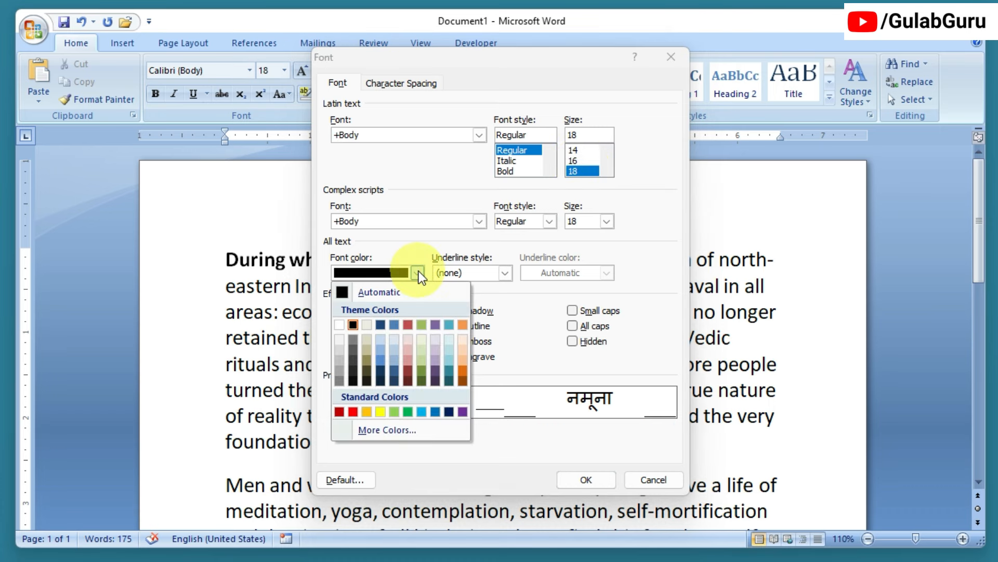
click(505, 273)
click(505, 273)
click(505, 272)
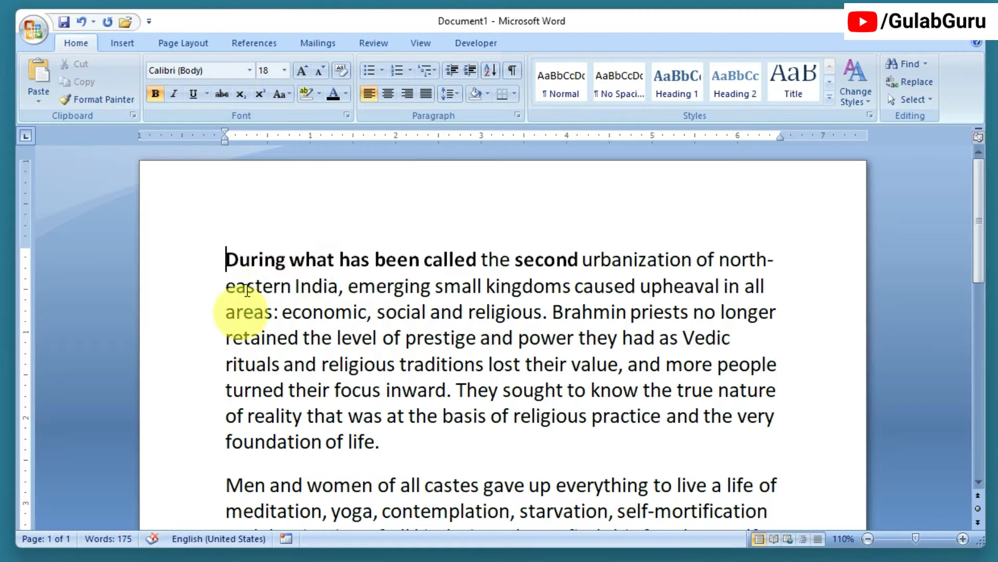
- Add the title "Resume" on a new line above the first paragraph and center it
key(Return)
key(Up)
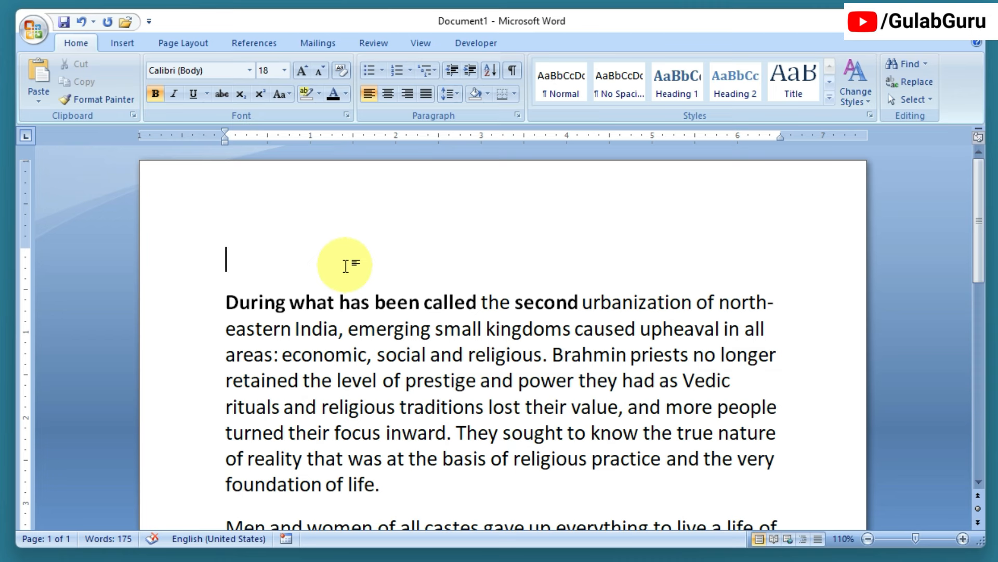
text(Resume)
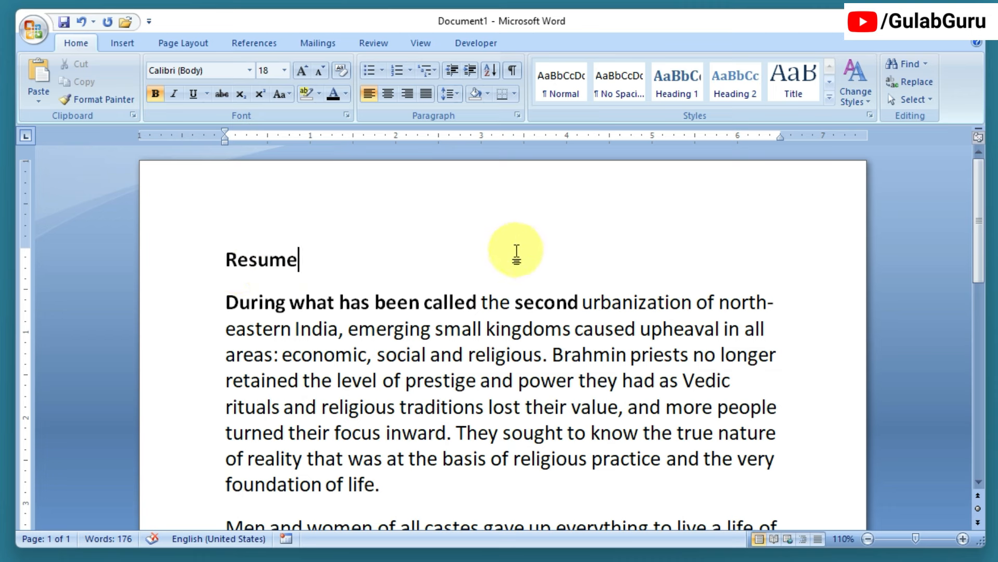
drag(299, 260, 213, 261)
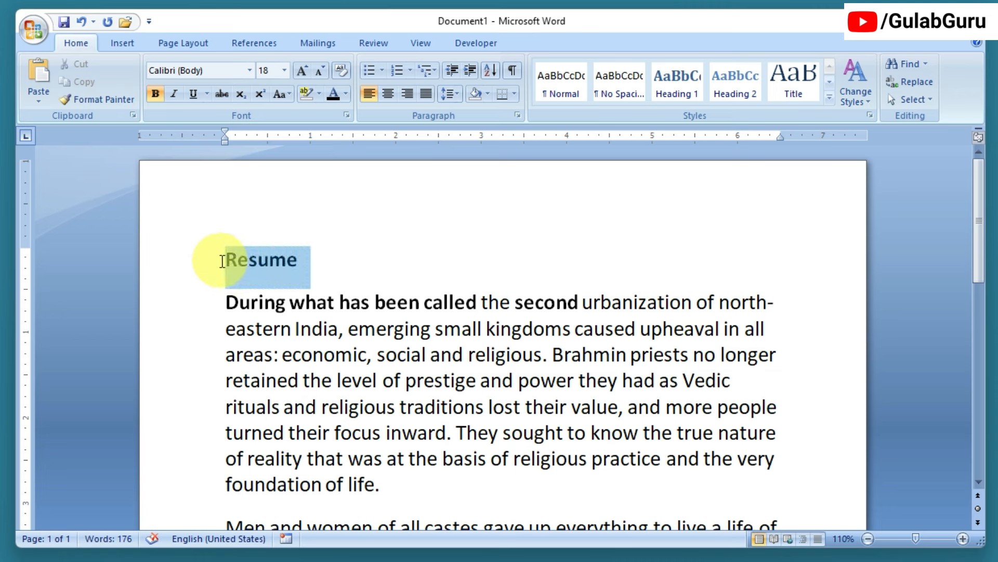
key(ctrl+e)
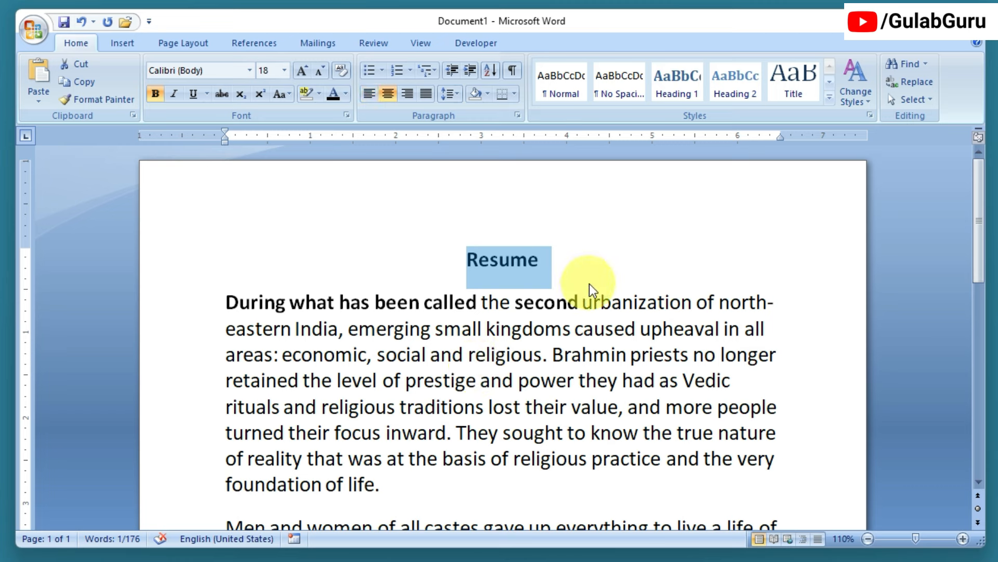
- Left-align the "Resume" title, and center it again
key(ctrl+l)
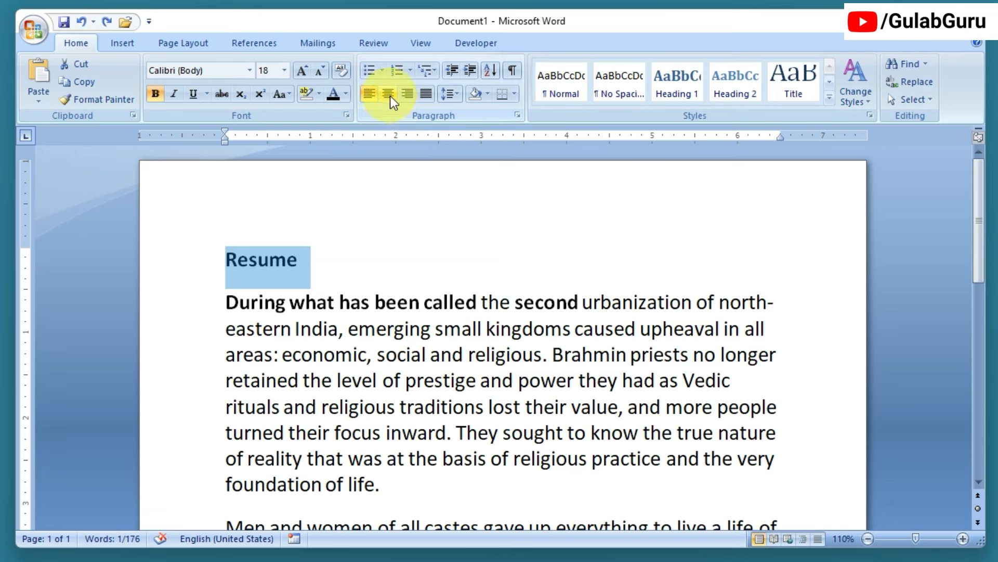
click(389, 94)
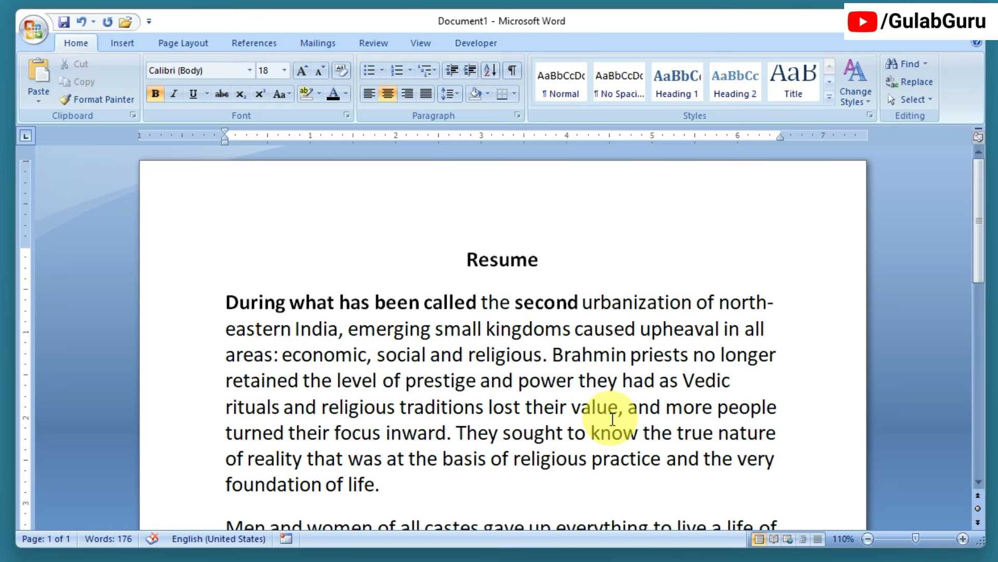
- Search the document for the word "power", continuing until the search reaches the end
key(ctrl+f)
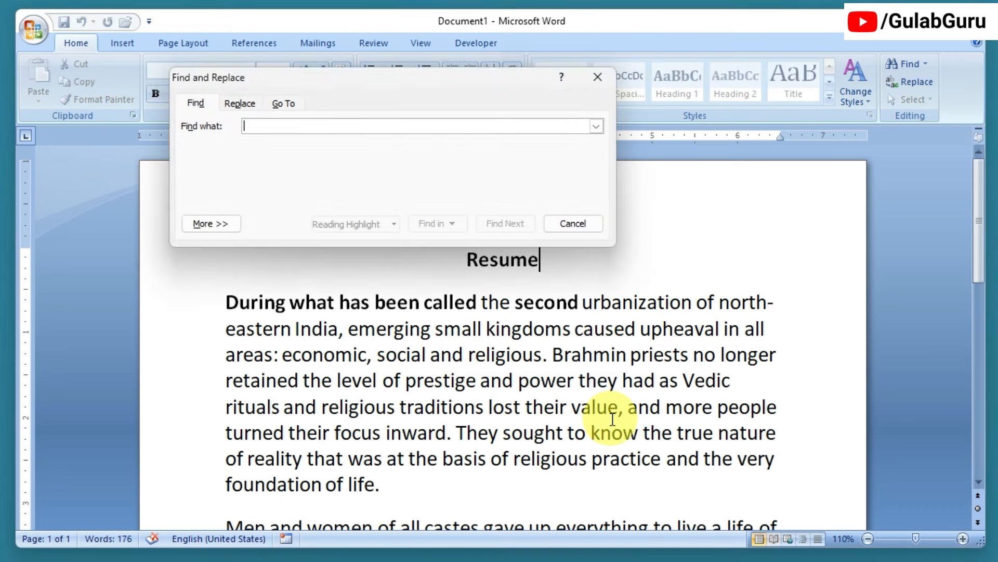
drag(408, 80, 616, 130)
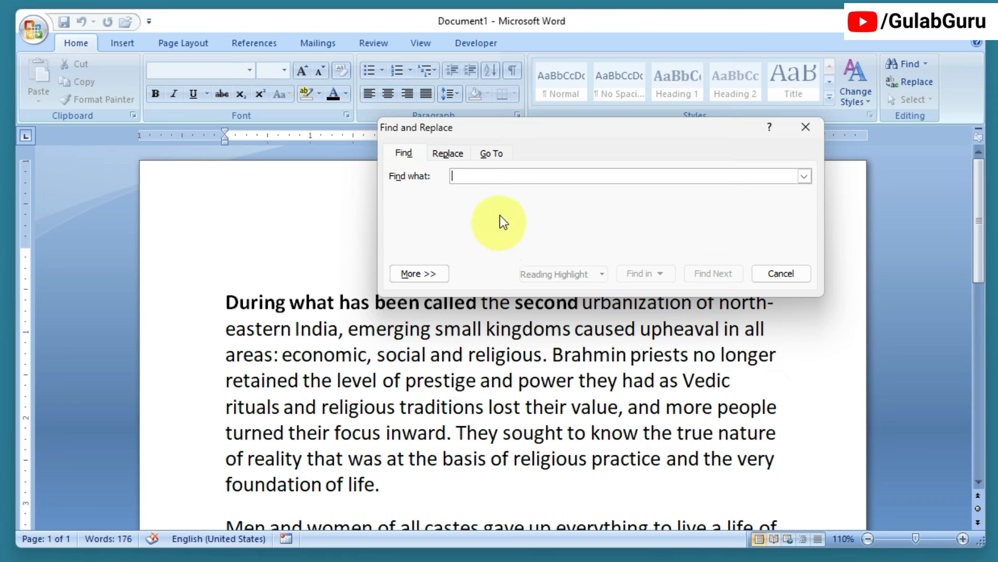
text(po)
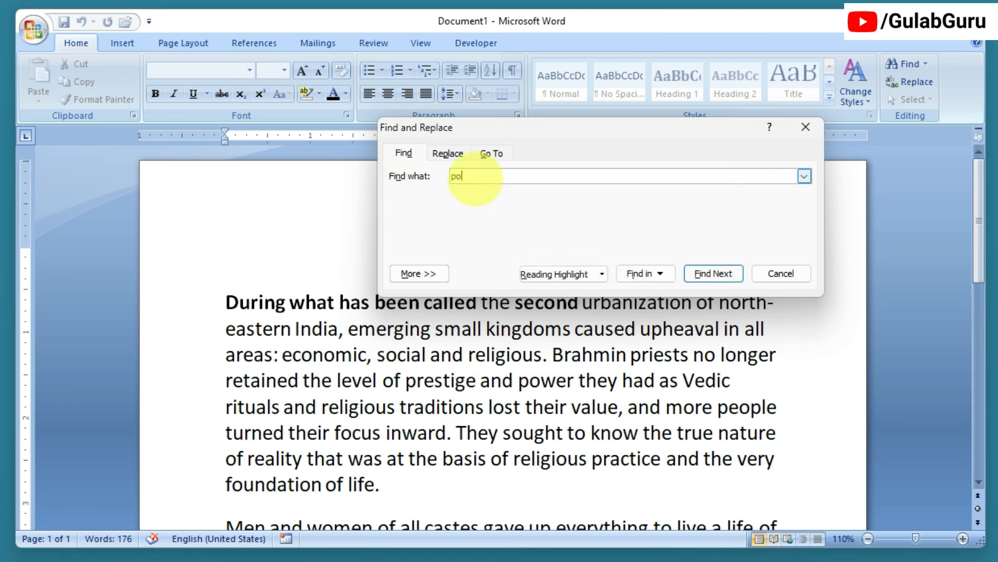
text(wer)
click(710, 273)
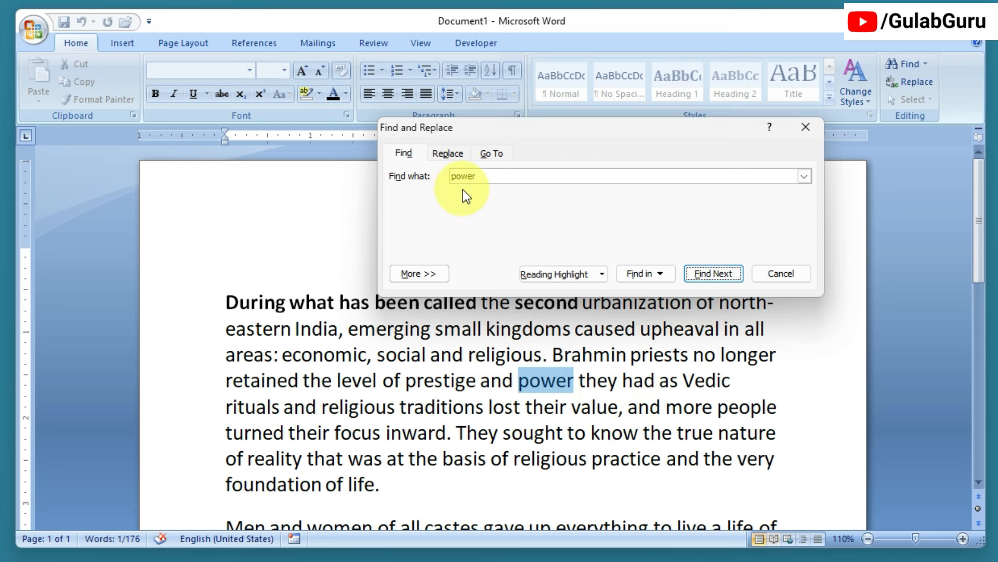
click(708, 272)
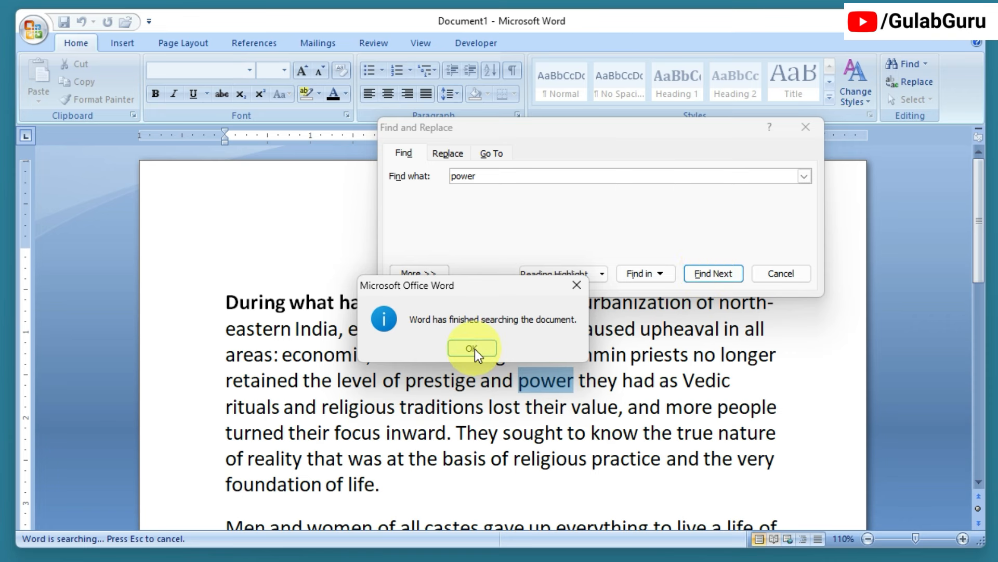
click(472, 347)
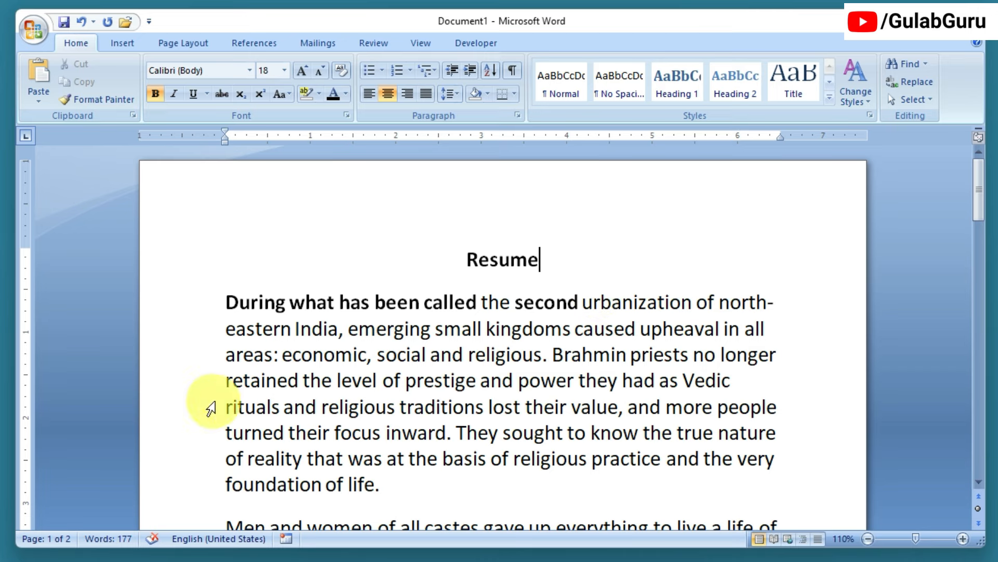
- Jump to page 2 with the Go To command, and return to the start of the document
scroll(530, 392, down, 10)
scroll(531, 391, down, 3)
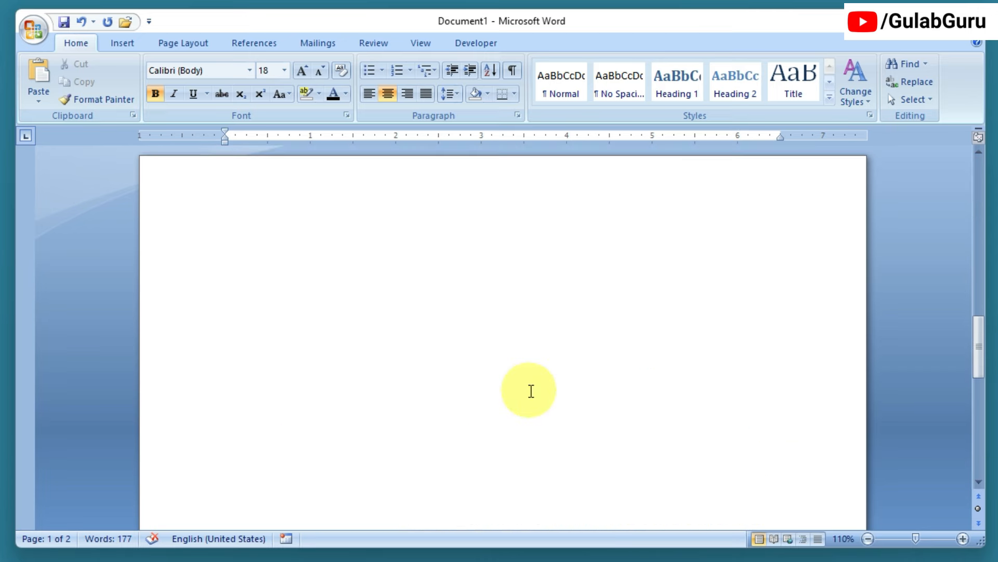
scroll(535, 374, up, 13)
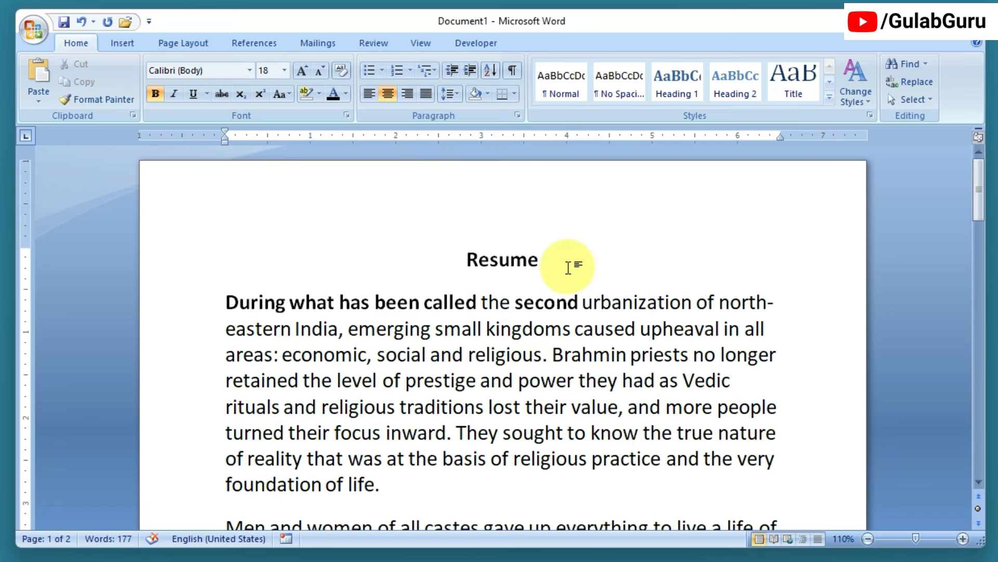
key(ctrl+g)
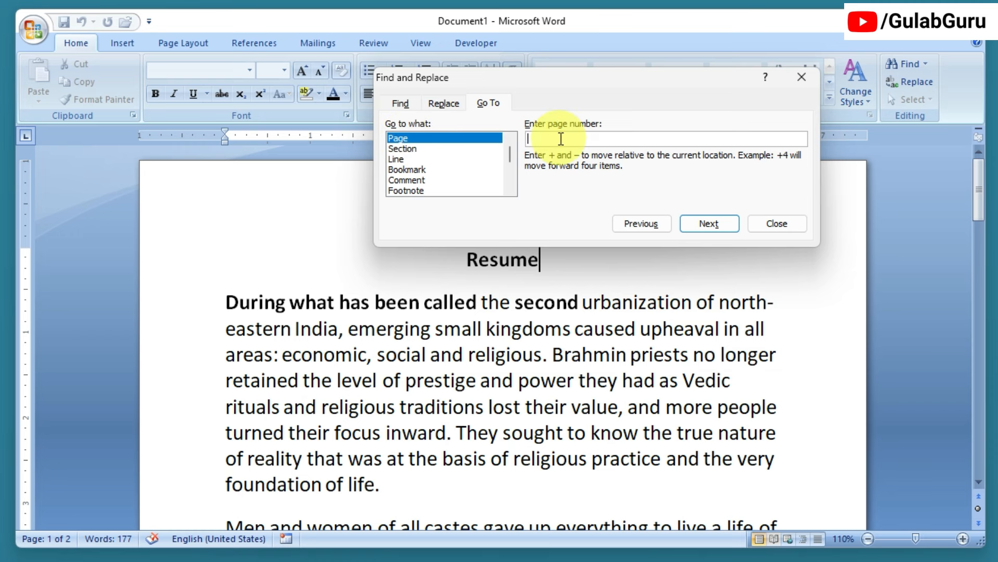
text(2)
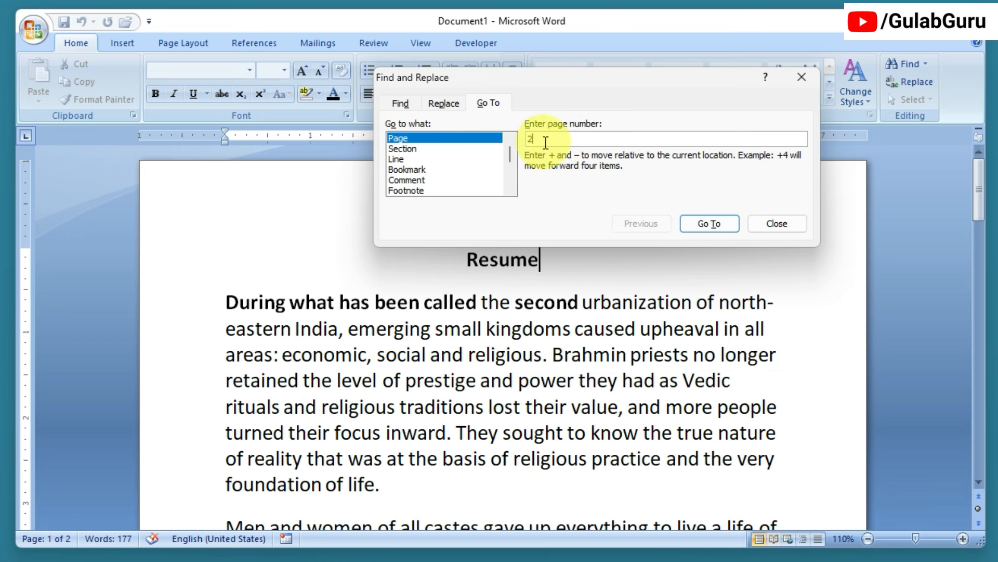
click(706, 224)
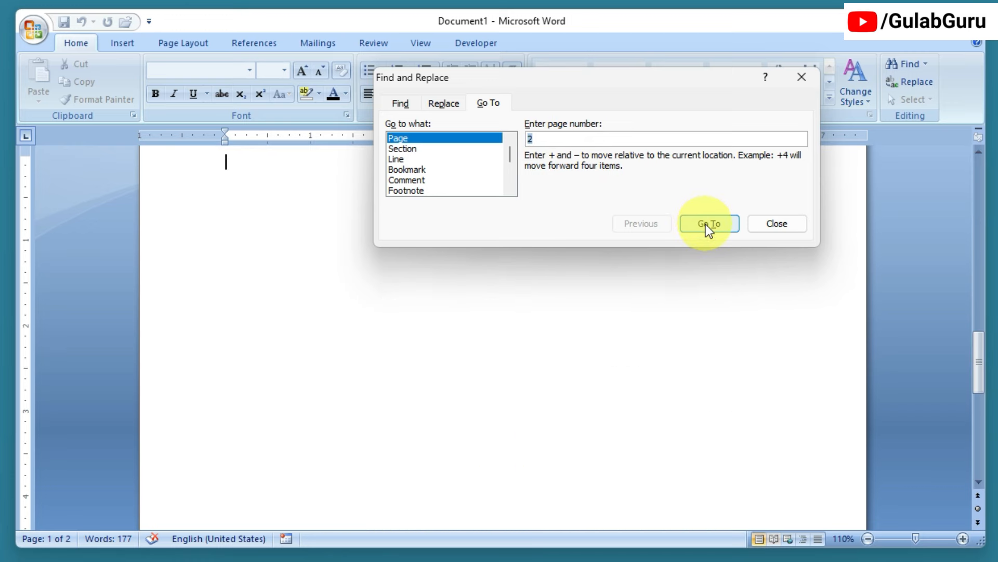
drag(448, 80, 442, 212)
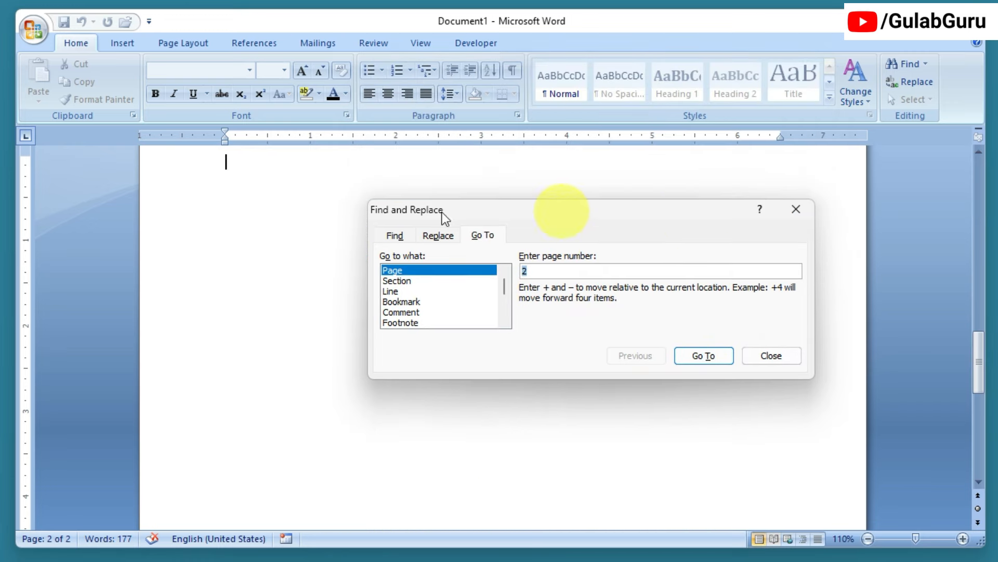
scroll(261, 206, up, 1)
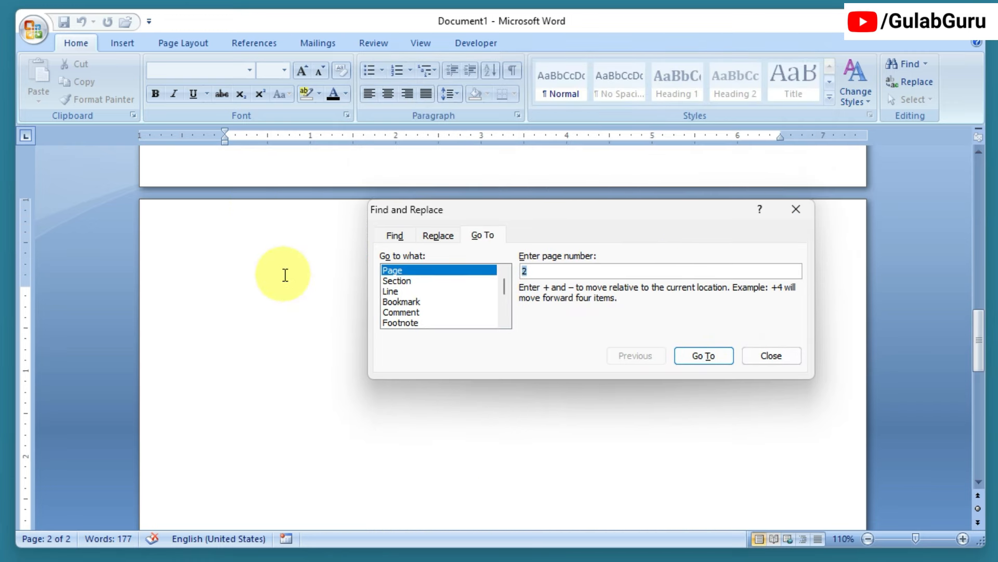
scroll(285, 275, up, 15)
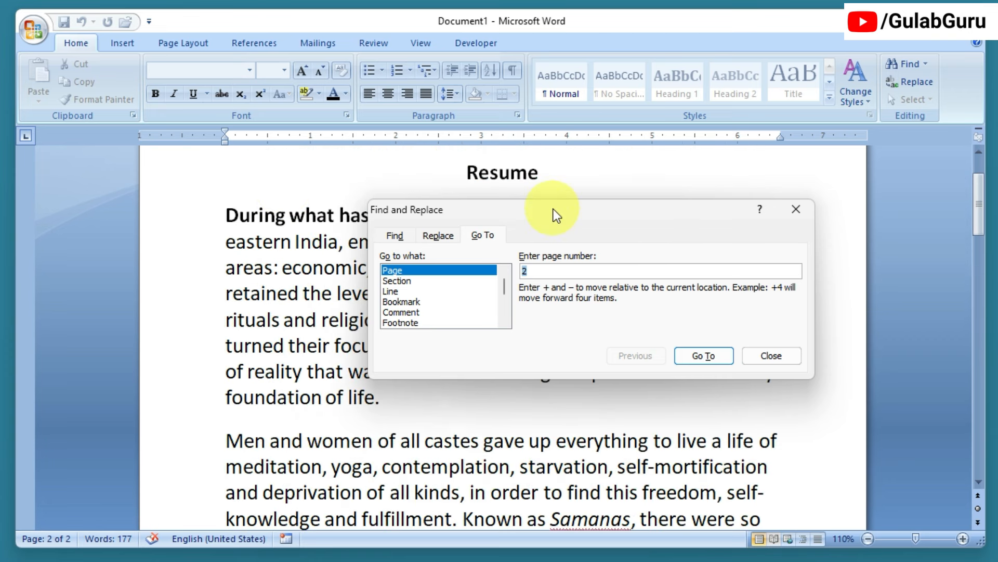
drag(553, 209, 534, 139)
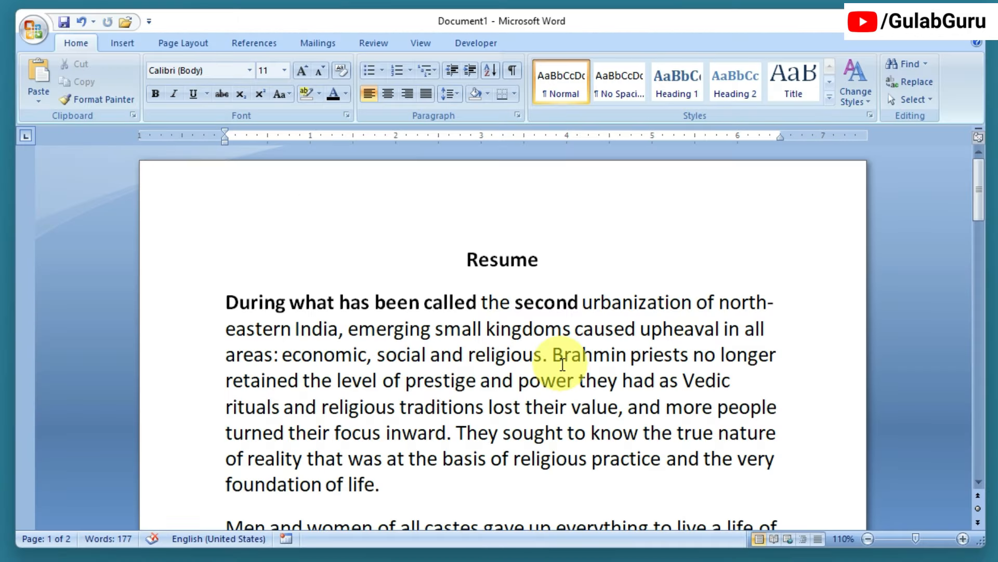
- Set up a Find and Replace operation that replaces "power" with "Gulab"
click(564, 364)
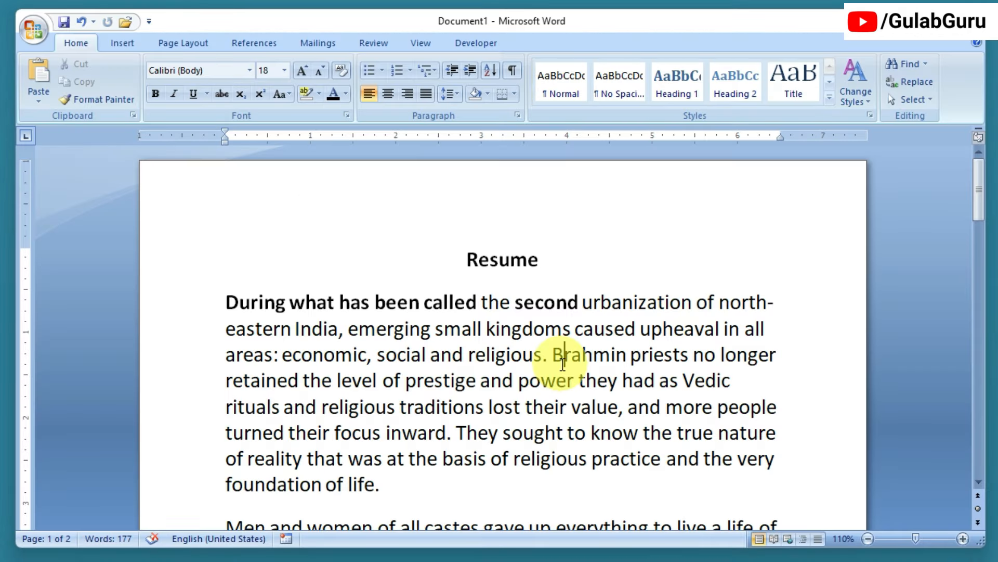
key(ctrl+h)
drag(234, 122, 597, 135)
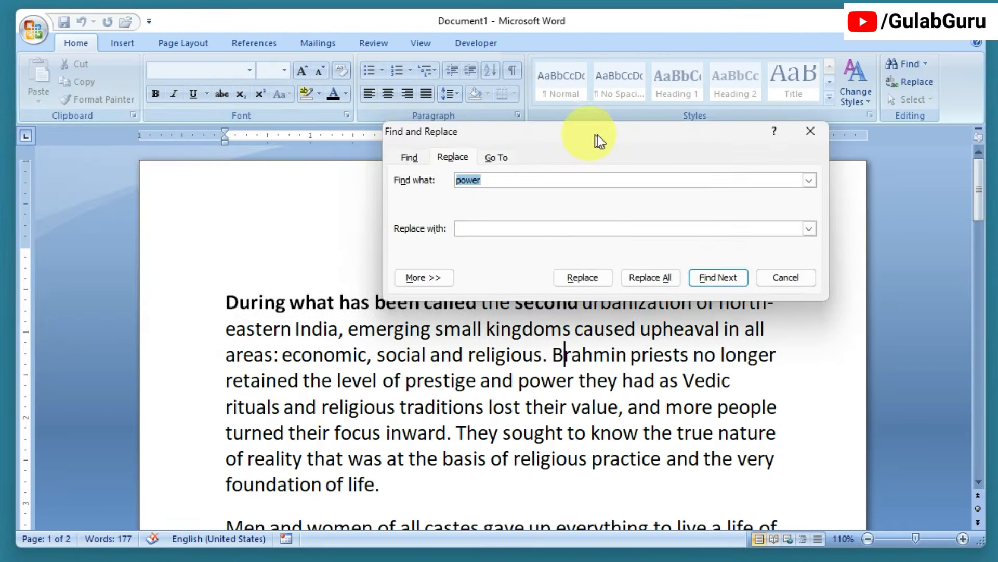
click(488, 175)
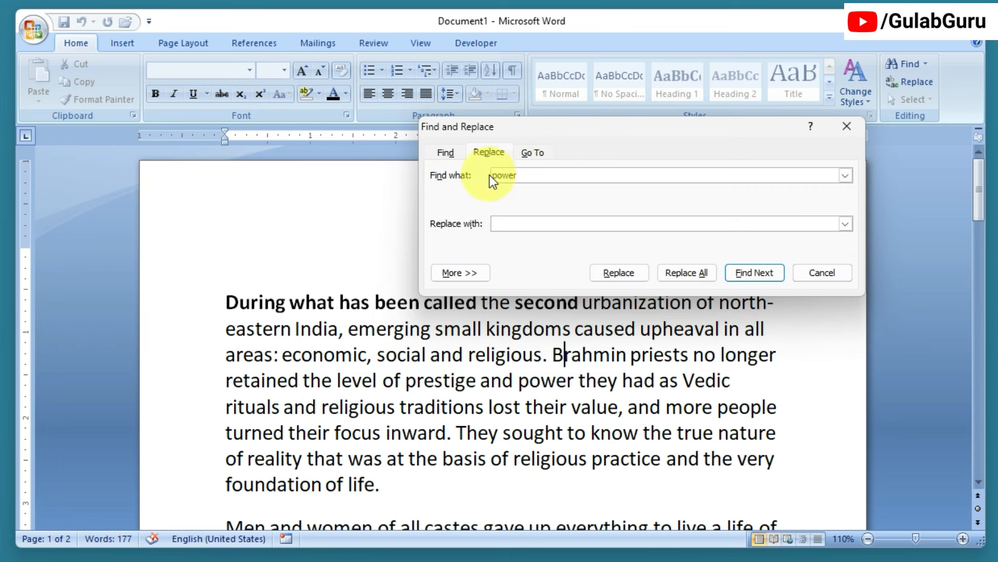
drag(516, 175, 485, 177)
click(520, 225)
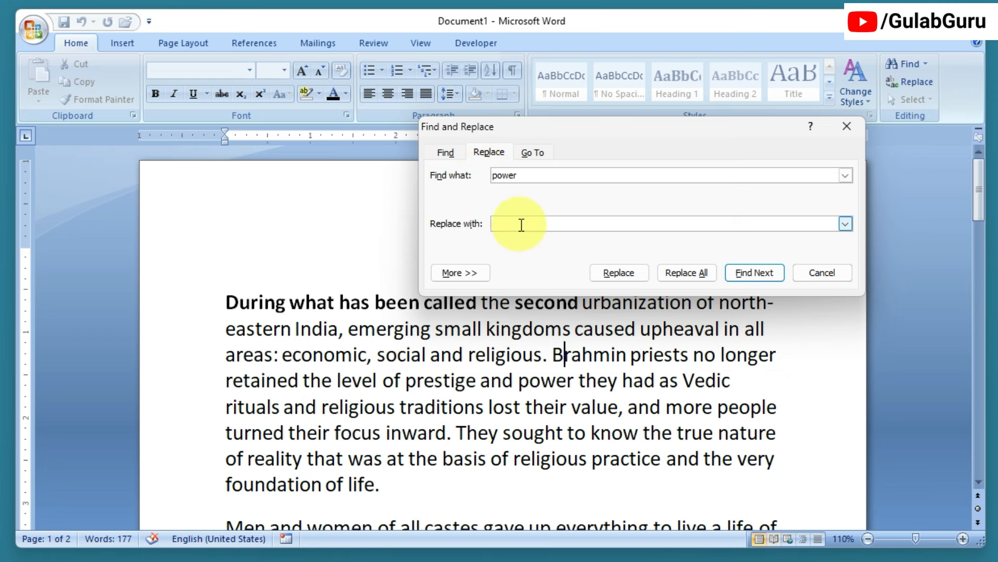
text(Gulab)
drag(529, 176, 485, 178)
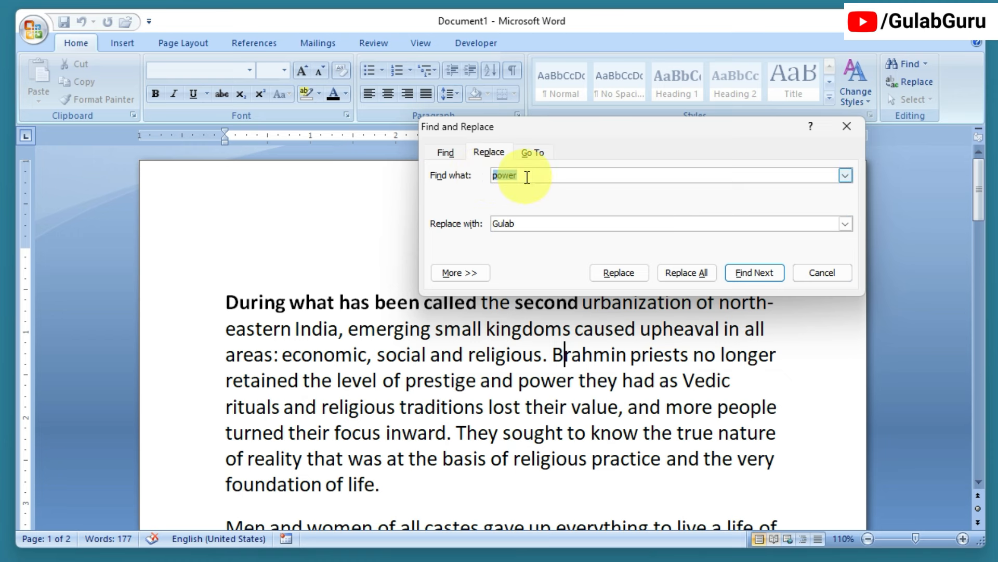
click(531, 223)
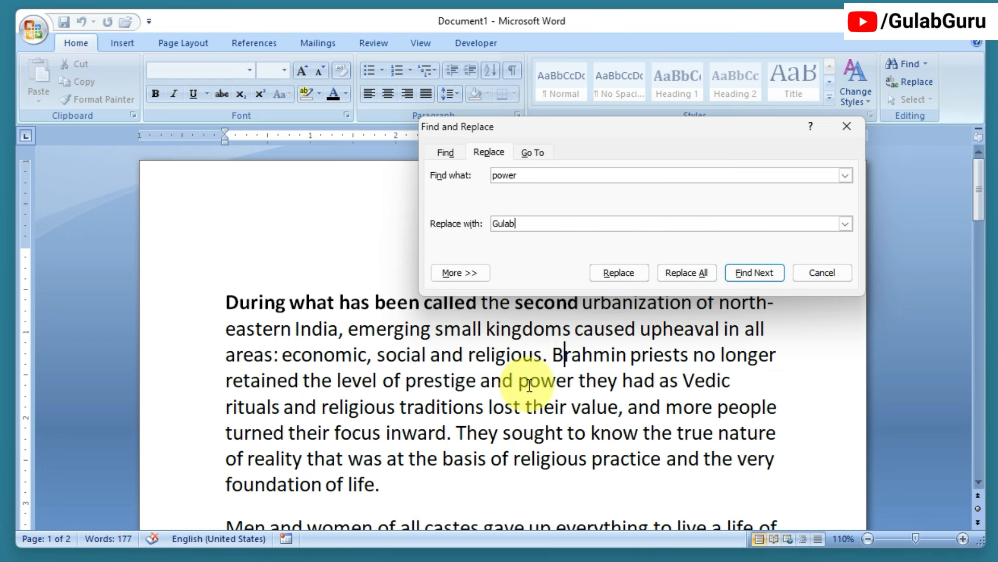
- Replace "power" with "Gulab" in the first paragraph, close the dialog and select the replaced word to check it
click(626, 272)
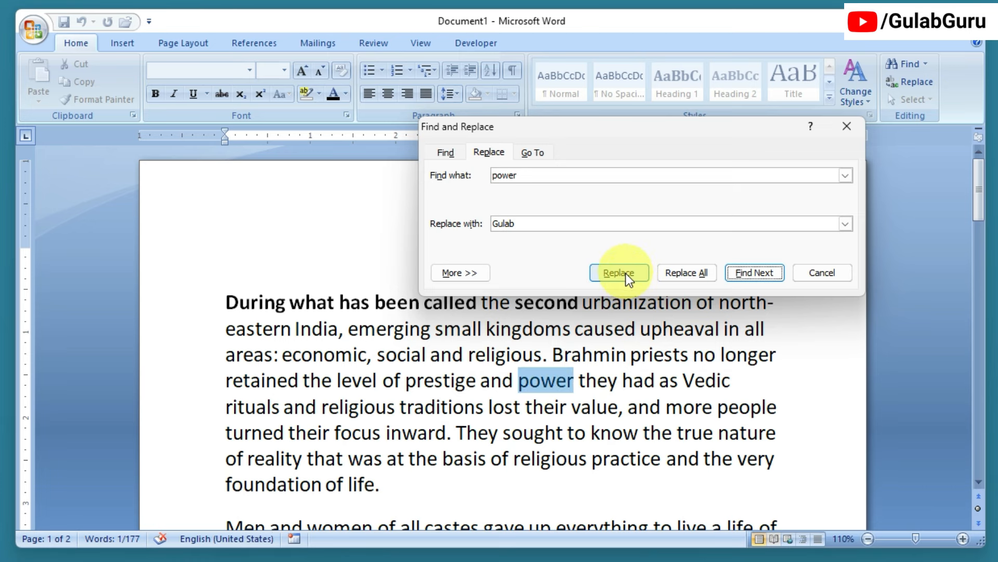
click(619, 273)
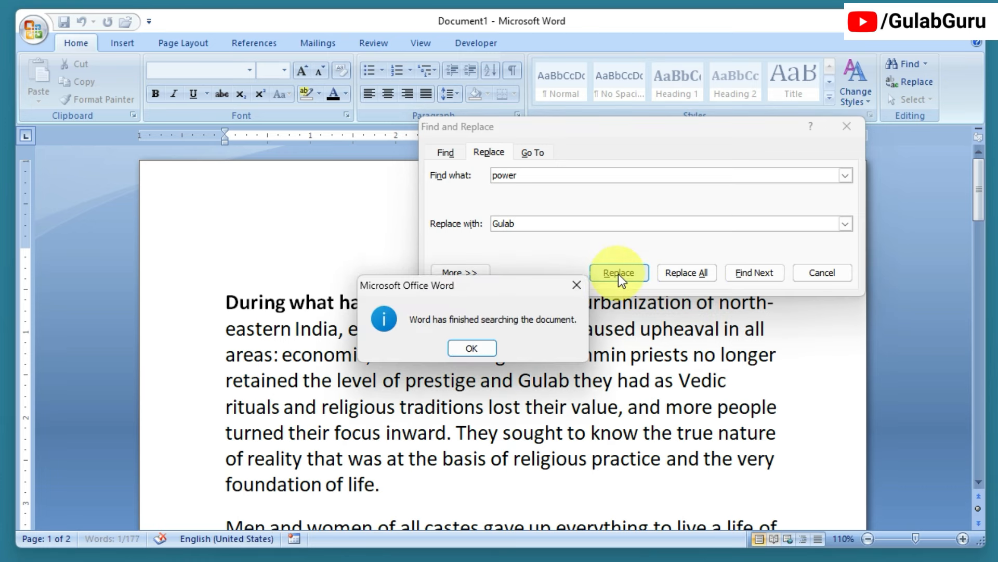
click(482, 353)
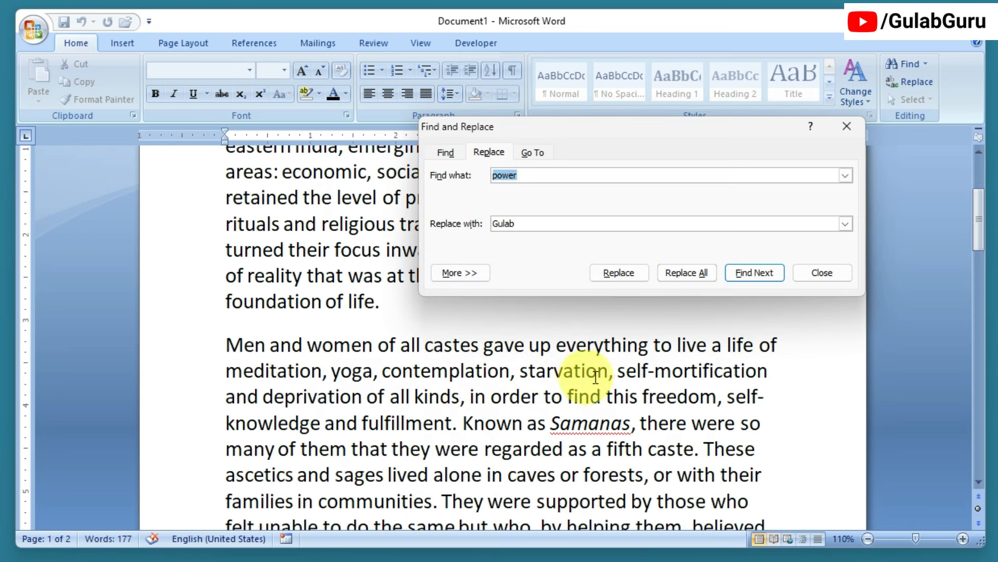
click(846, 125)
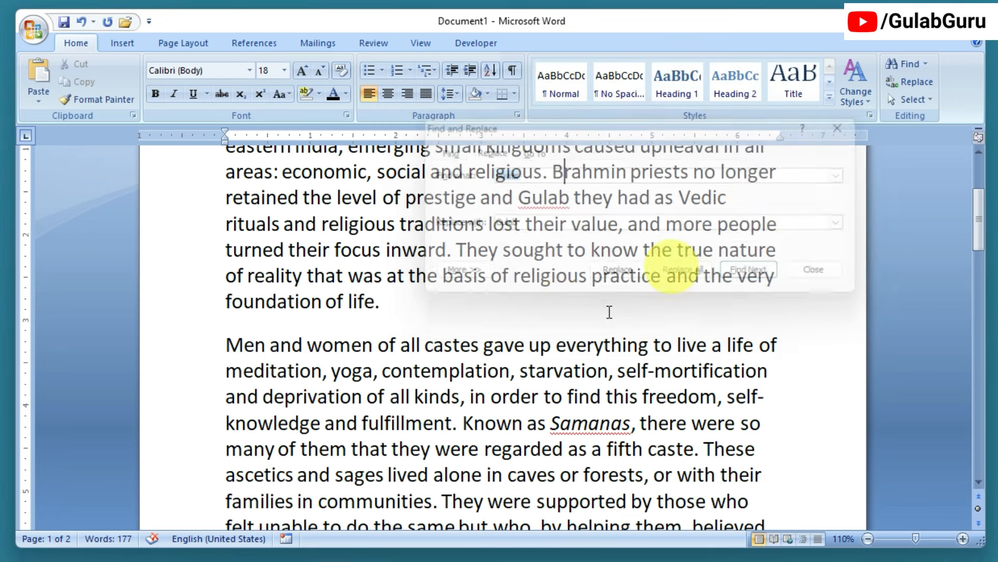
double_click(543, 241)
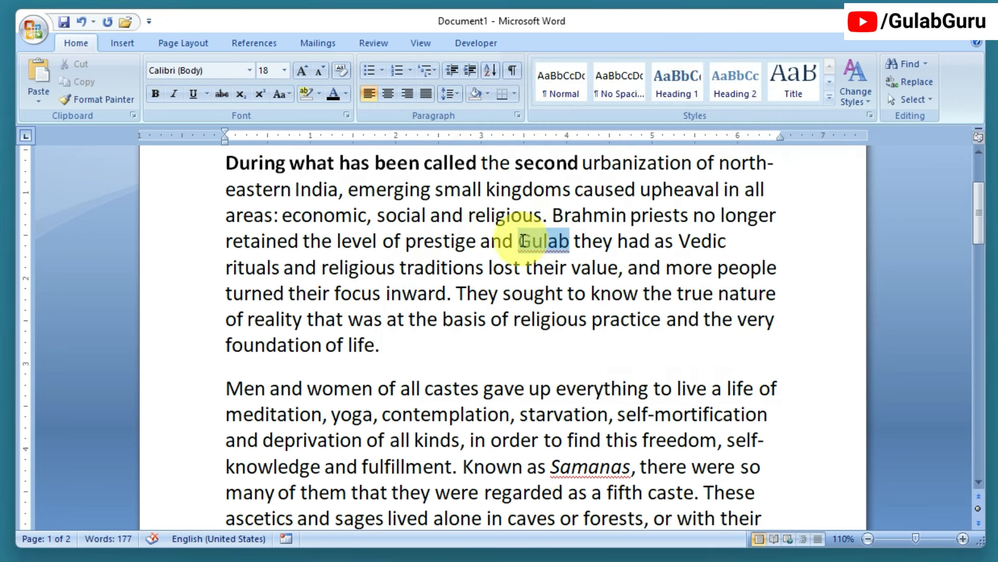
scroll(625, 342, up, 1)
scroll(624, 342, up, 1)
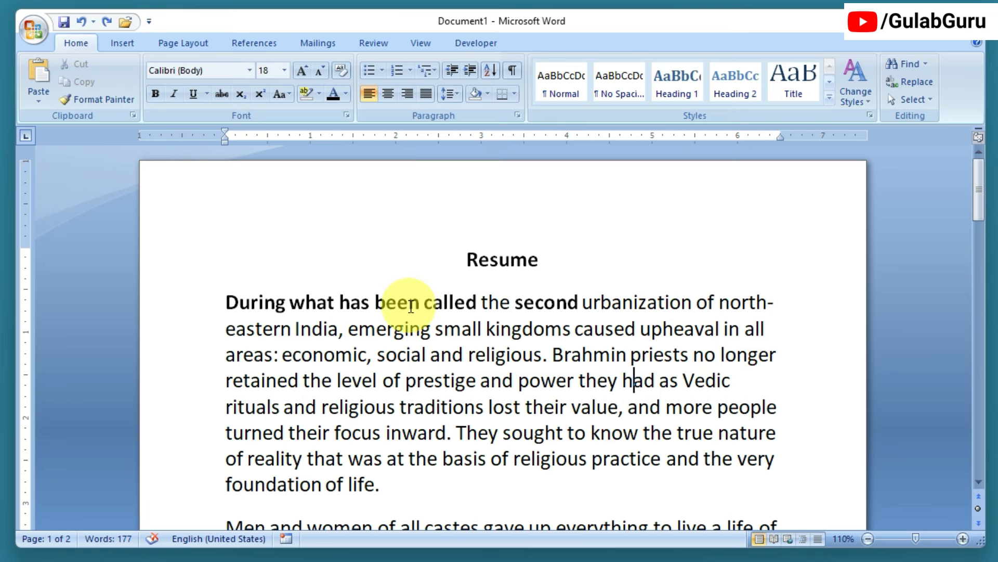
- Toggle italic on and off for the phrase "During what has been called" at the start of the first paragraph
drag(227, 301, 467, 310)
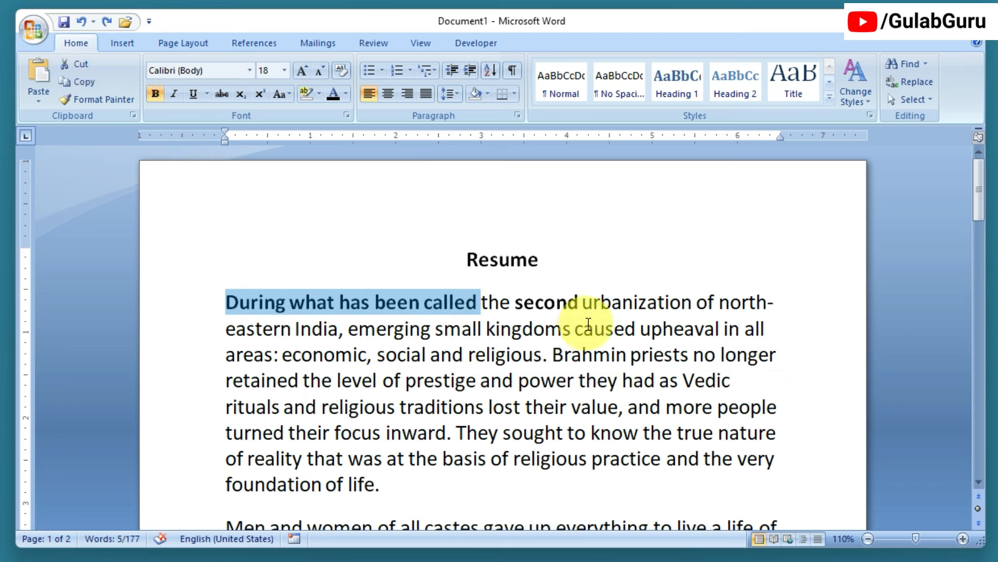
key(ctrl+i)
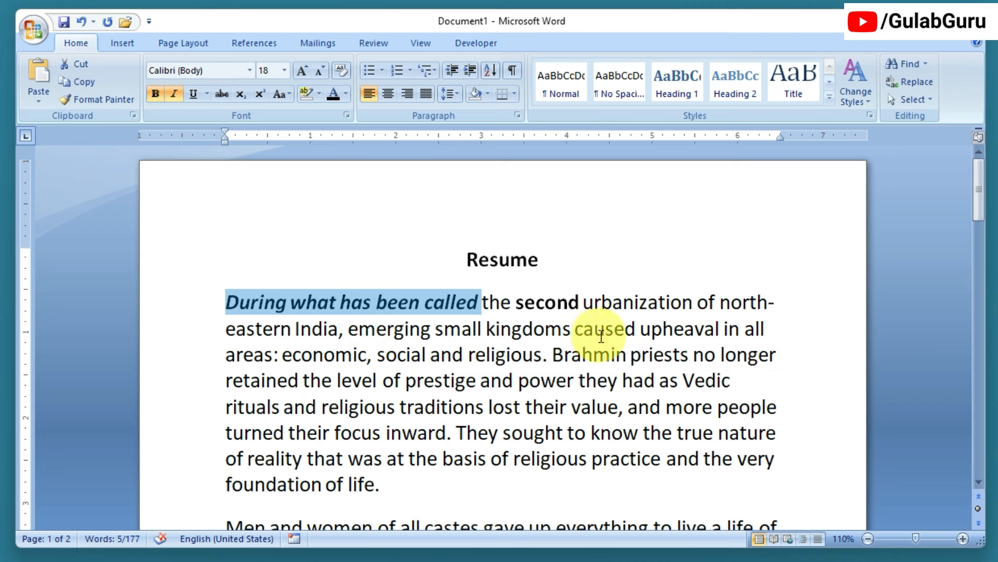
key(ctrl+i)
key(ctrl+i)
key(ctrl+i)
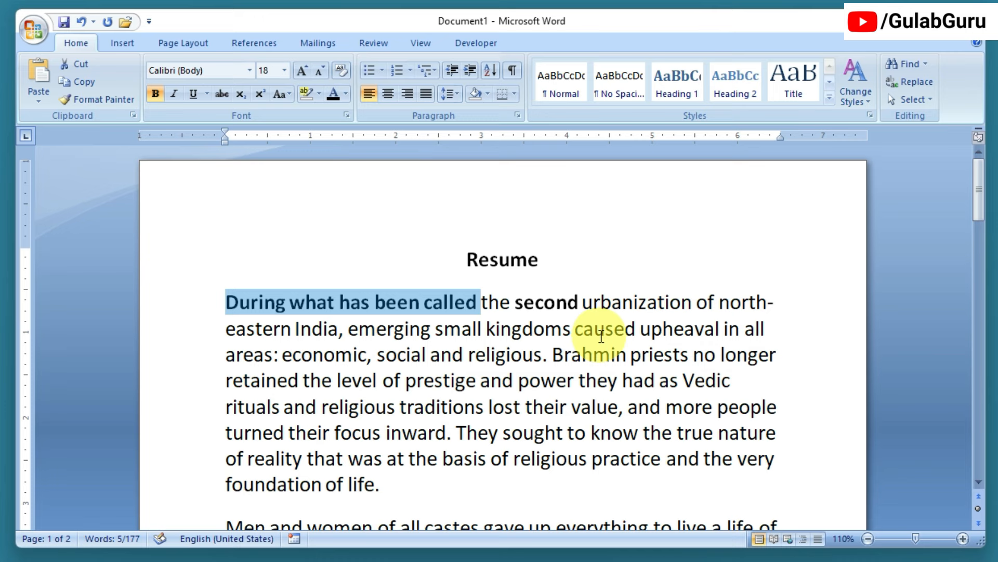
key(ctrl+i)
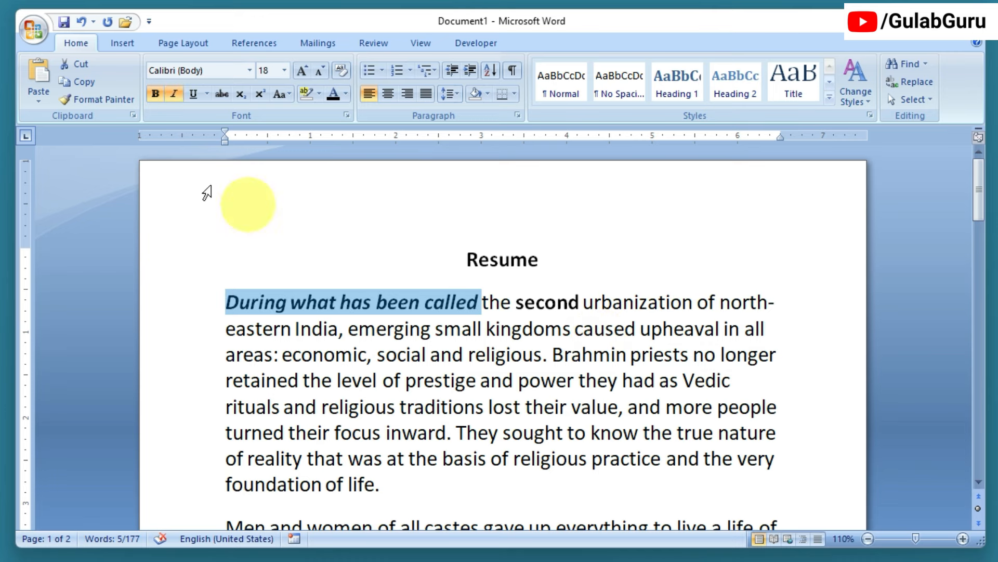
click(174, 95)
click(175, 95)
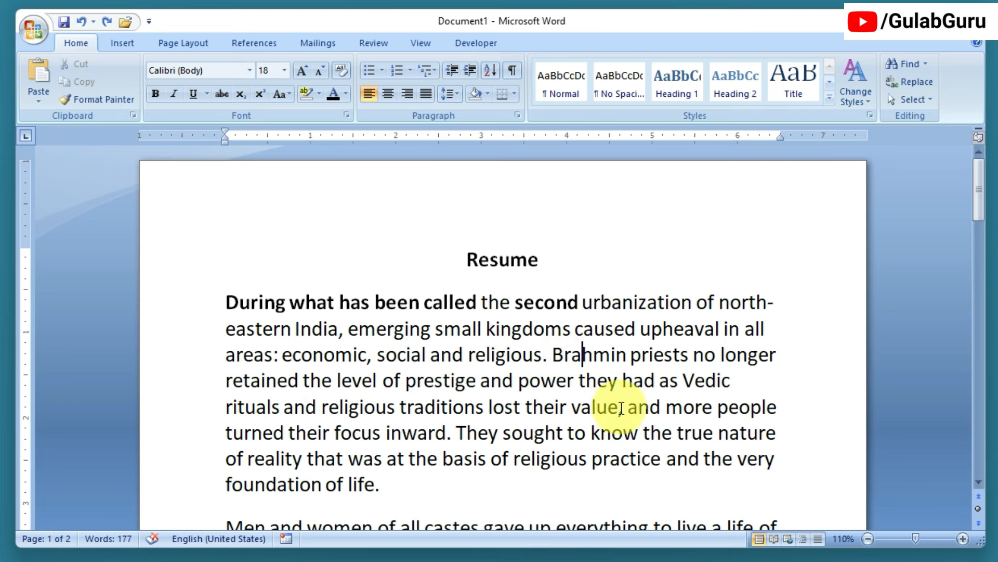
- Justify all the text in the document, and undo the alignment change
scroll(619, 411, down, 4)
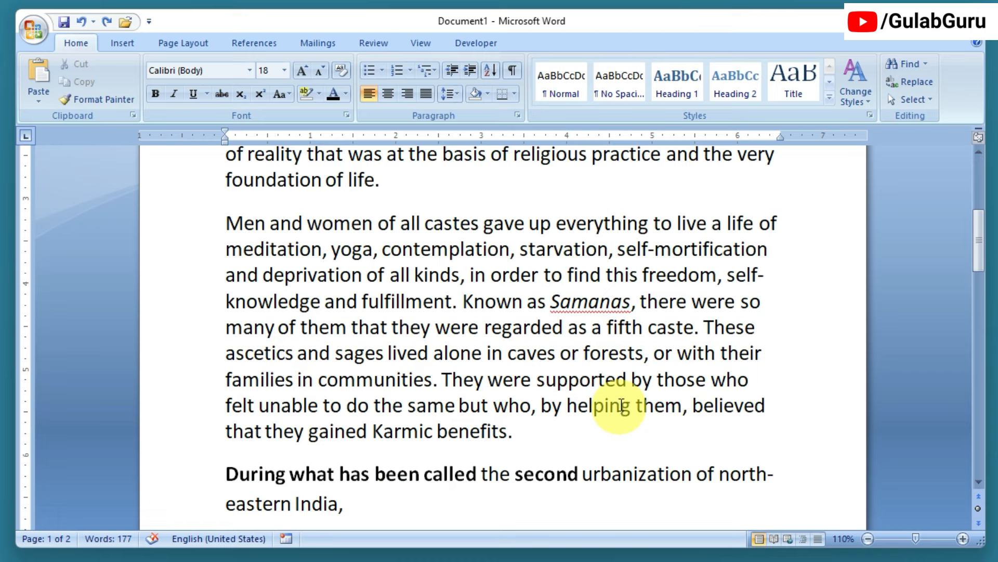
scroll(668, 472, up, 4)
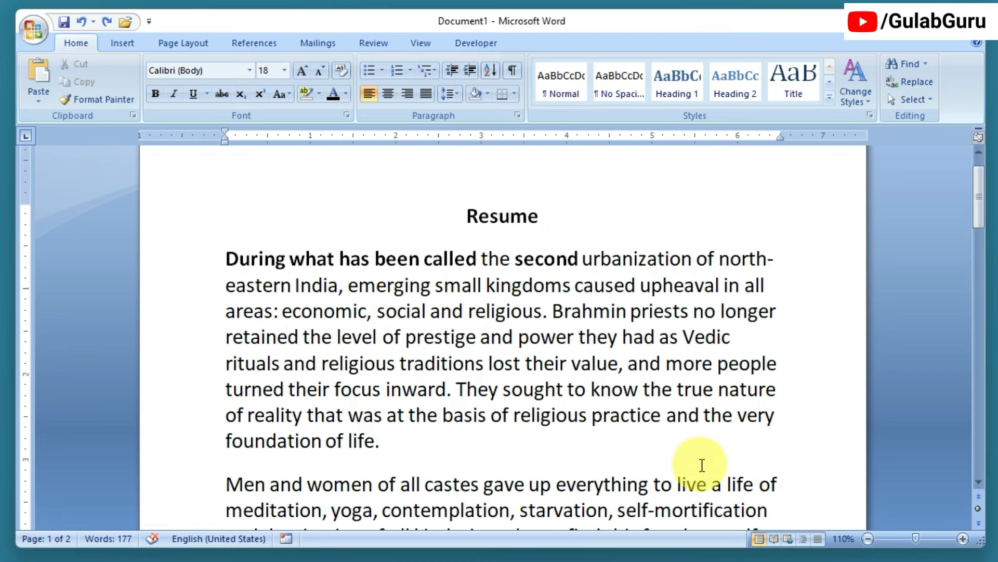
key(ctrl+a)
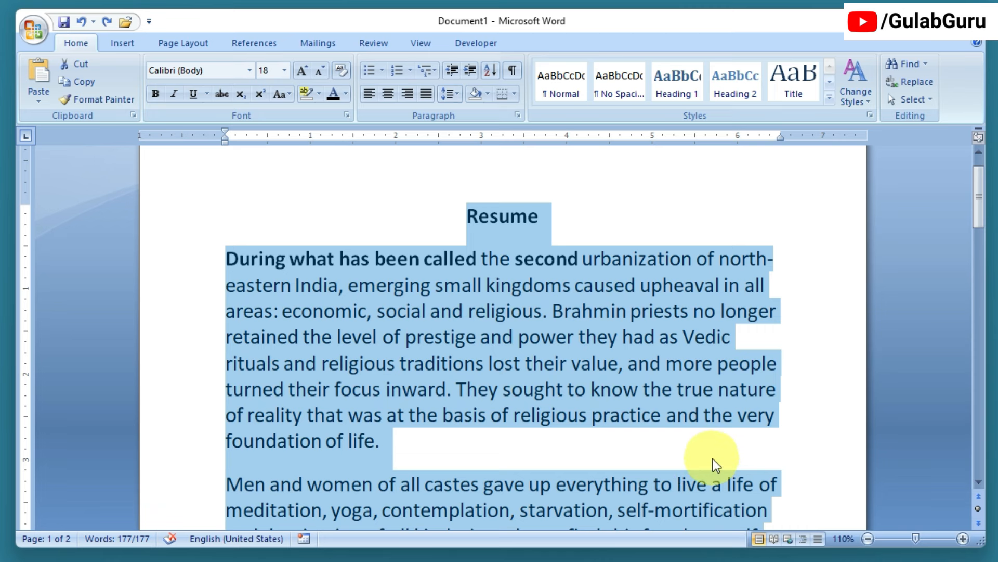
key(ctrl+j)
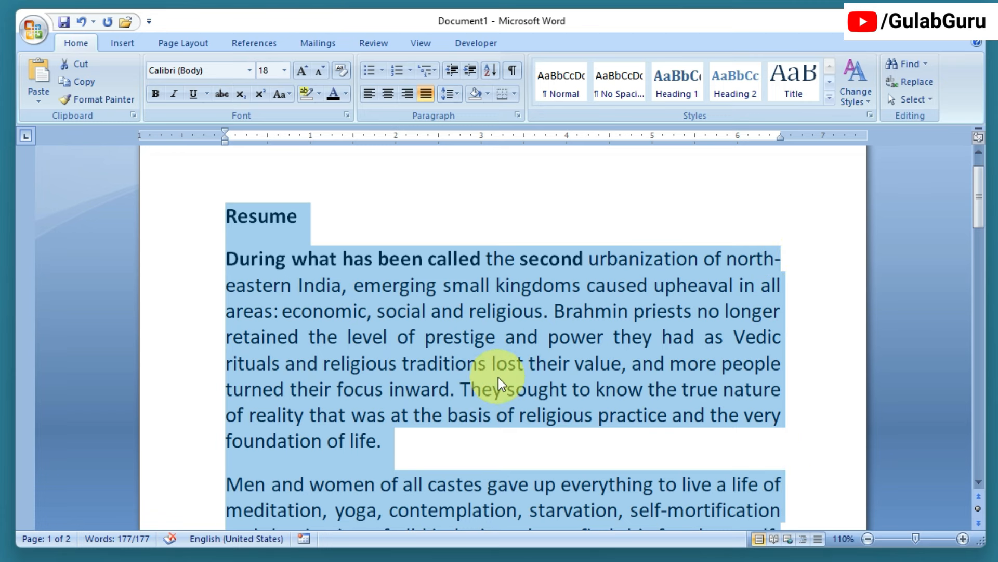
key(ctrl+z)
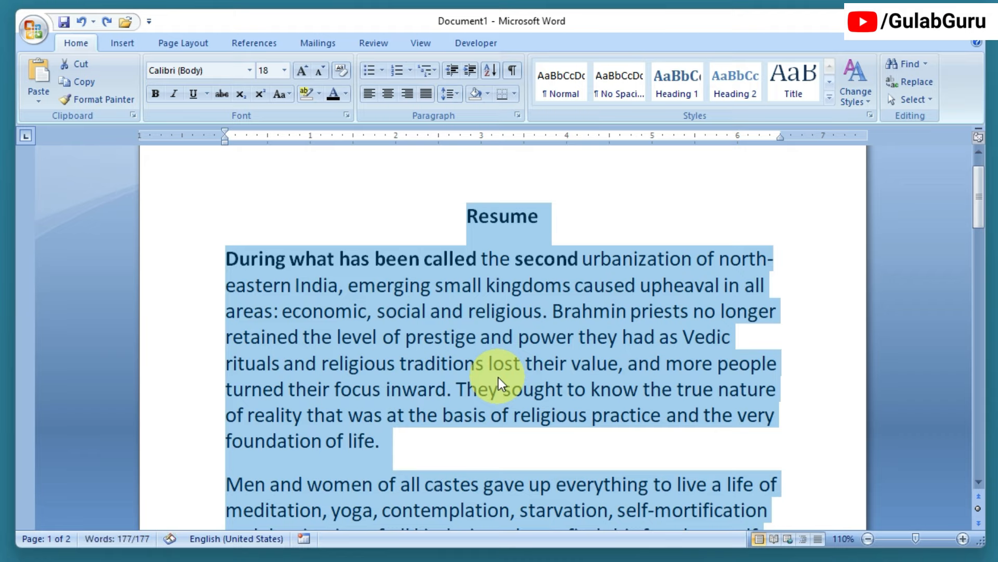
click(776, 366)
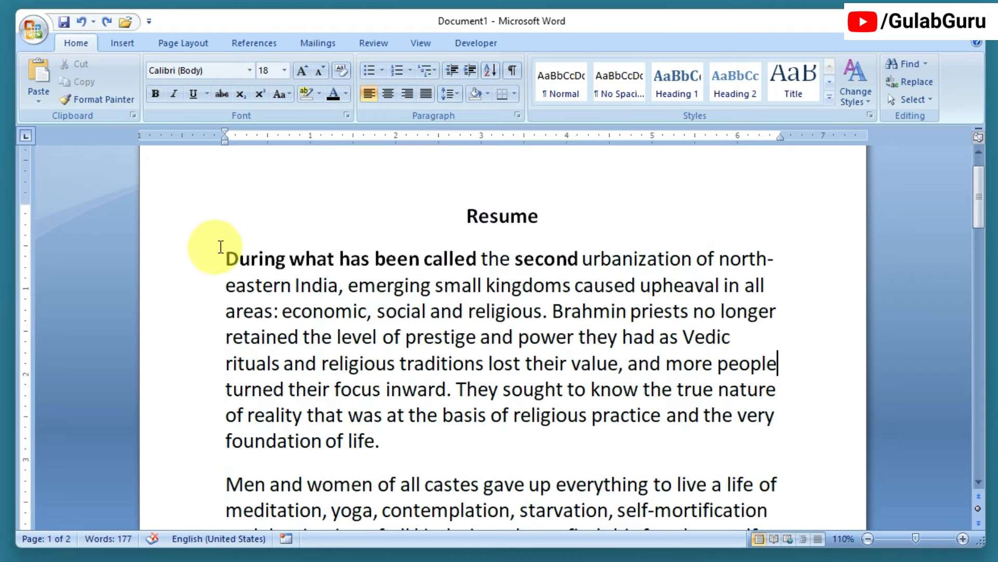
- Apply justified alignment to the entire document and deselect the text to check its edges
scroll(244, 257, down, 4)
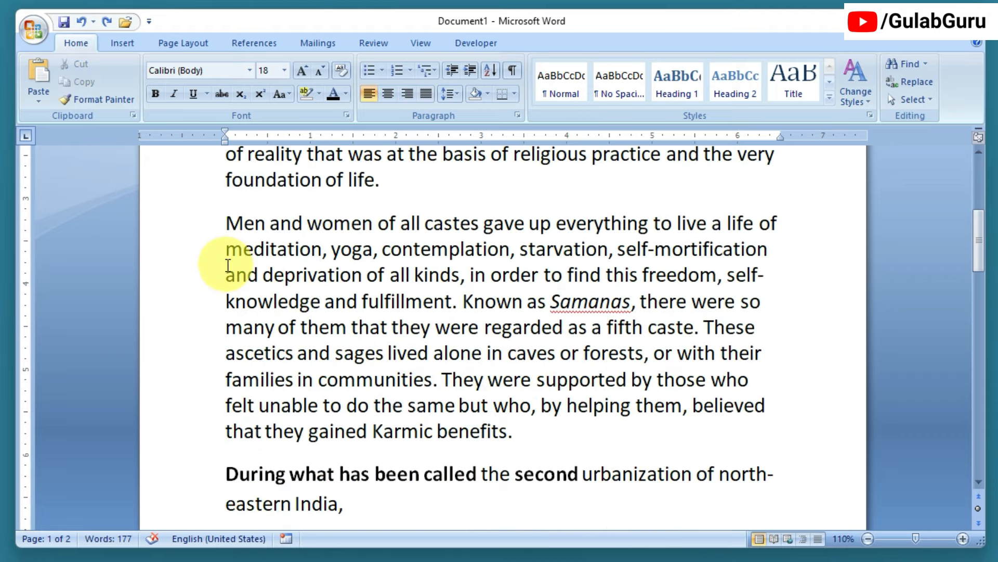
scroll(814, 363, up, 5)
scroll(796, 346, down, 2)
scroll(781, 328, down, 2)
scroll(781, 328, up, 4)
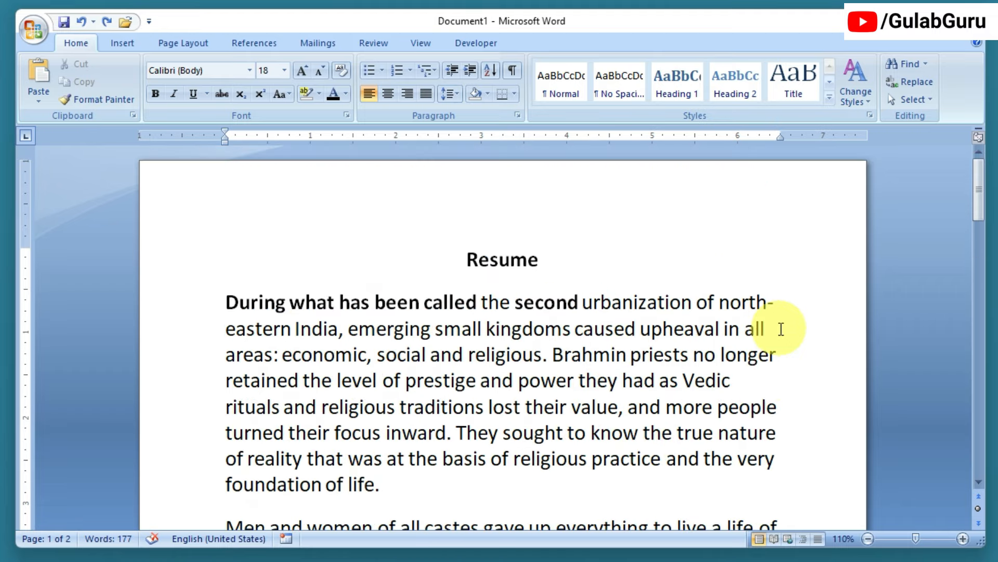
key(ctrl+a)
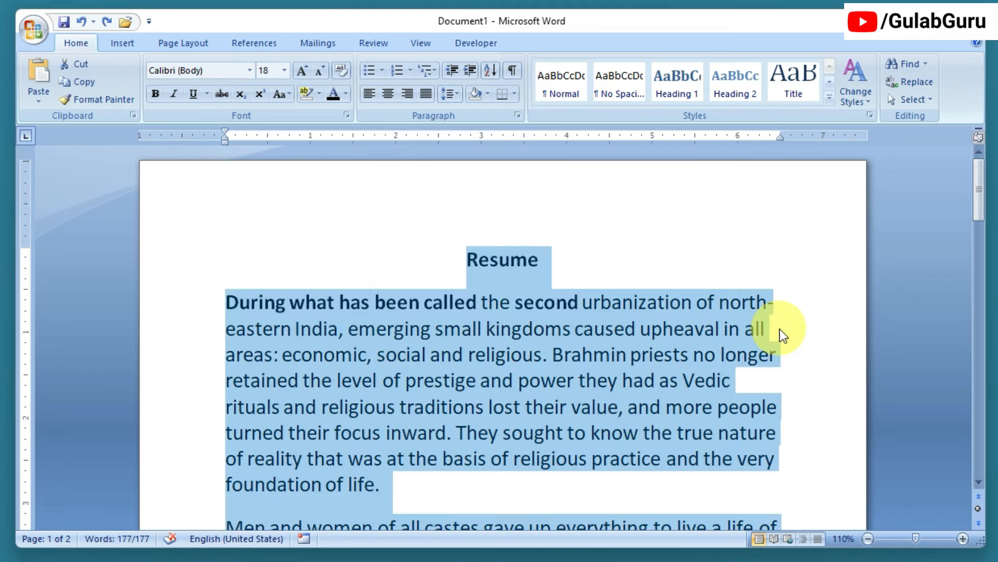
key(ctrl+j)
click(782, 329)
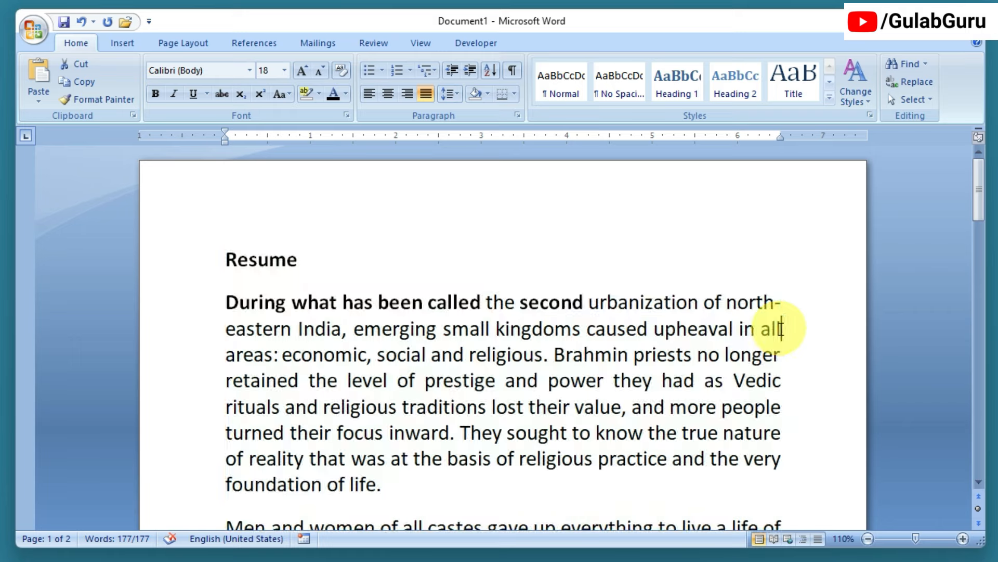
scroll(791, 280, down, 4)
scroll(789, 295, up, 4)
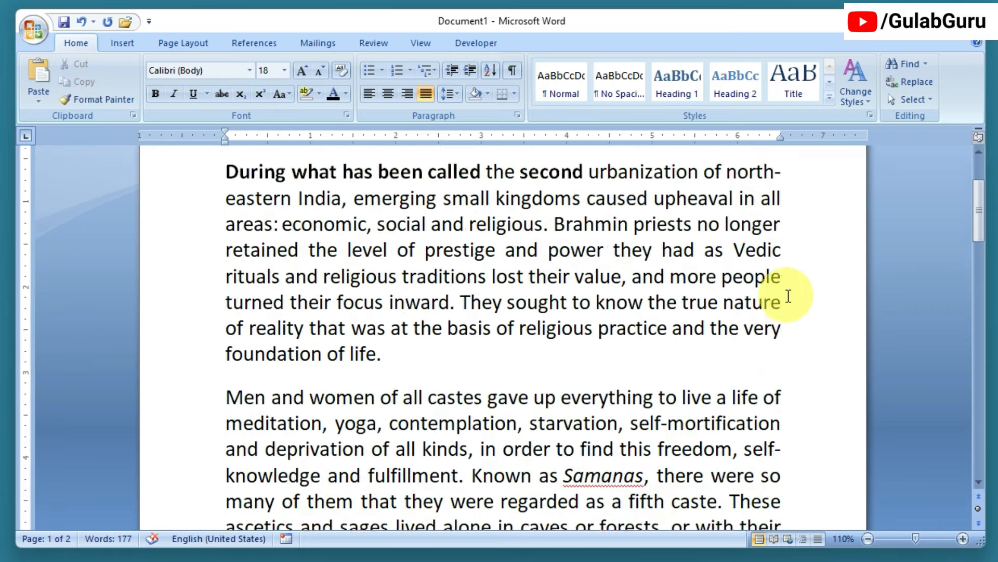
scroll(612, 366, up, 1)
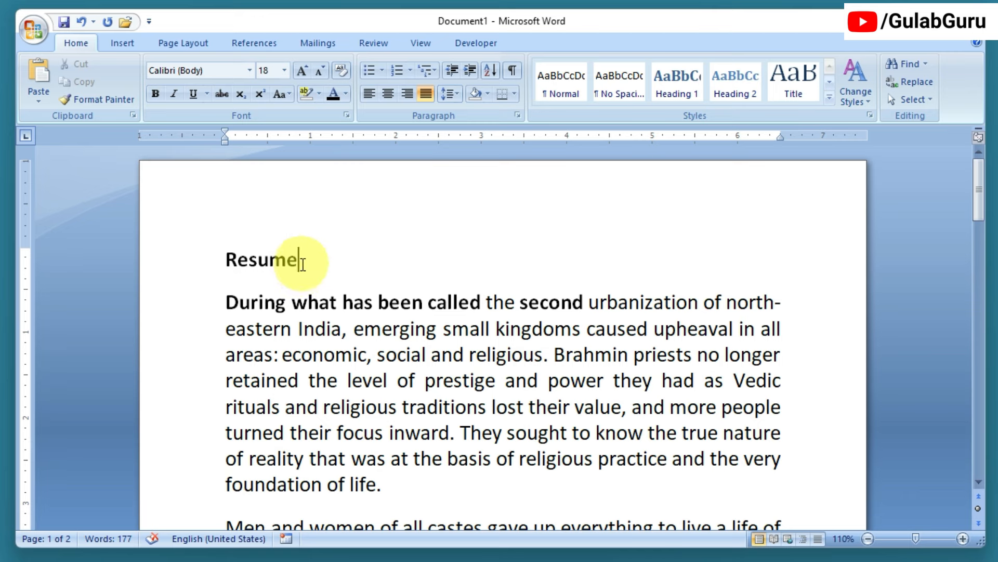
- Centre the "Resume" title and deselect it
drag(297, 261, 223, 259)
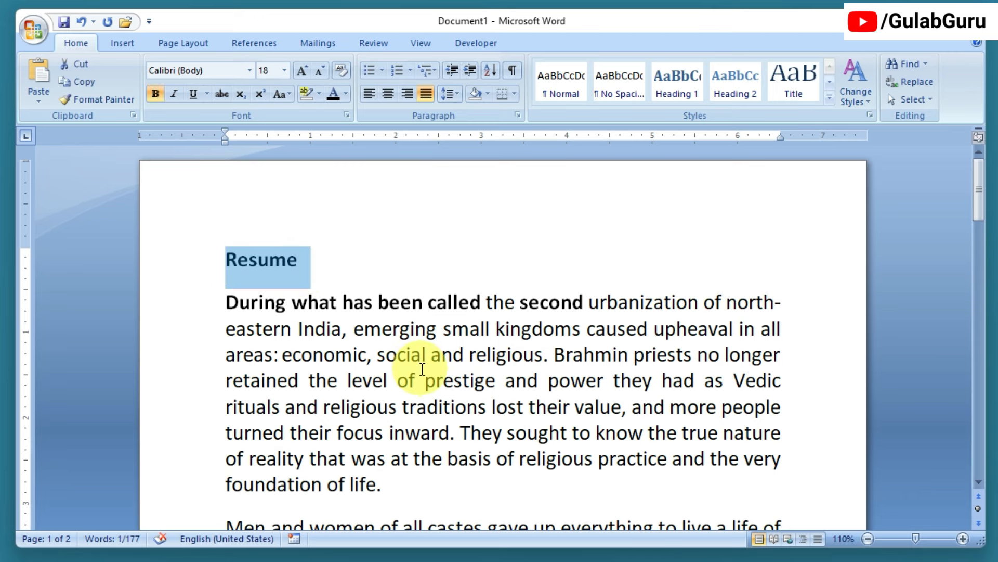
key(ctrl+e)
click(644, 359)
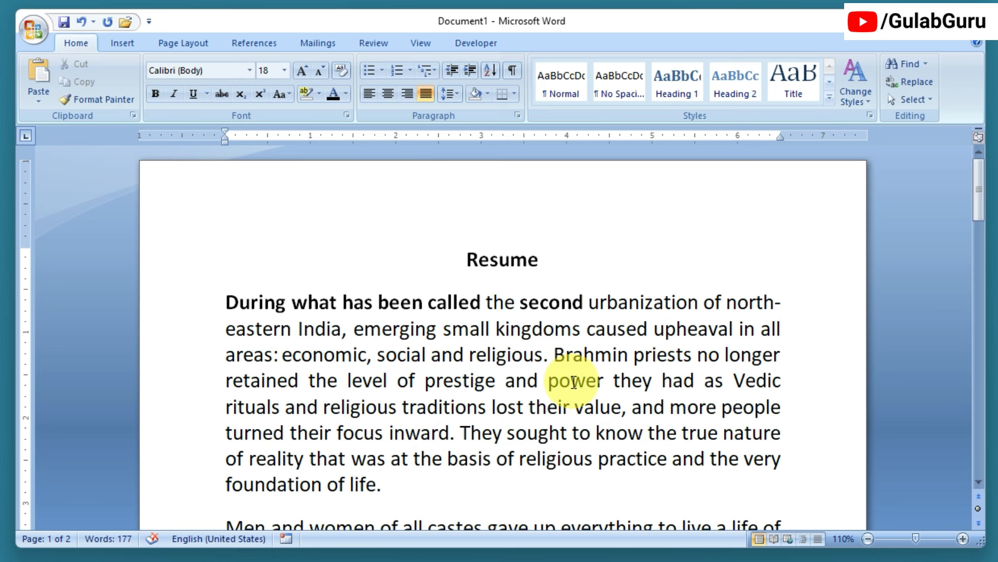
click(572, 380)
- Add a new line reading "IMP Image" below the first paragraph, after "foundation of life."
scroll(339, 364, down, 1)
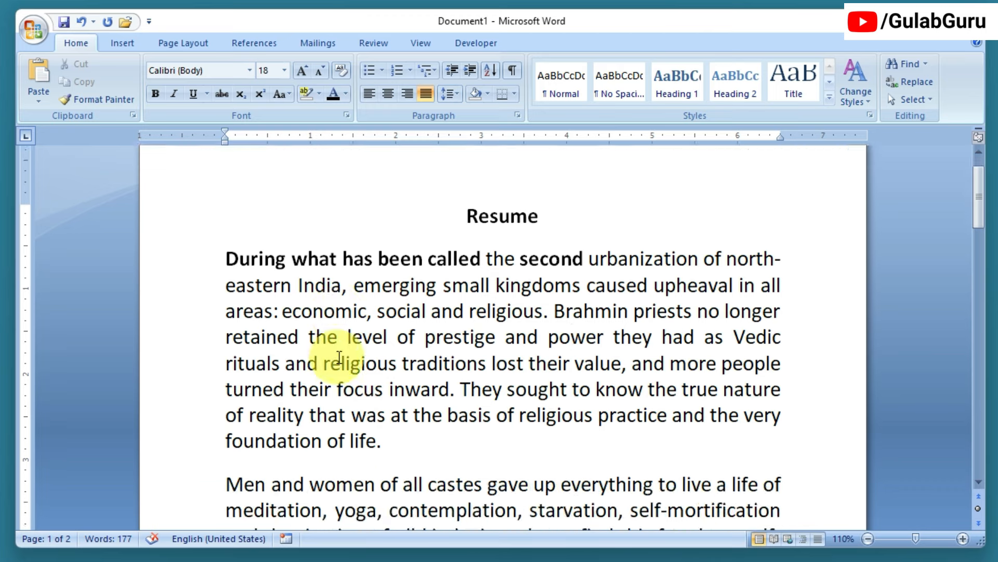
scroll(394, 403, down, 1)
click(398, 401)
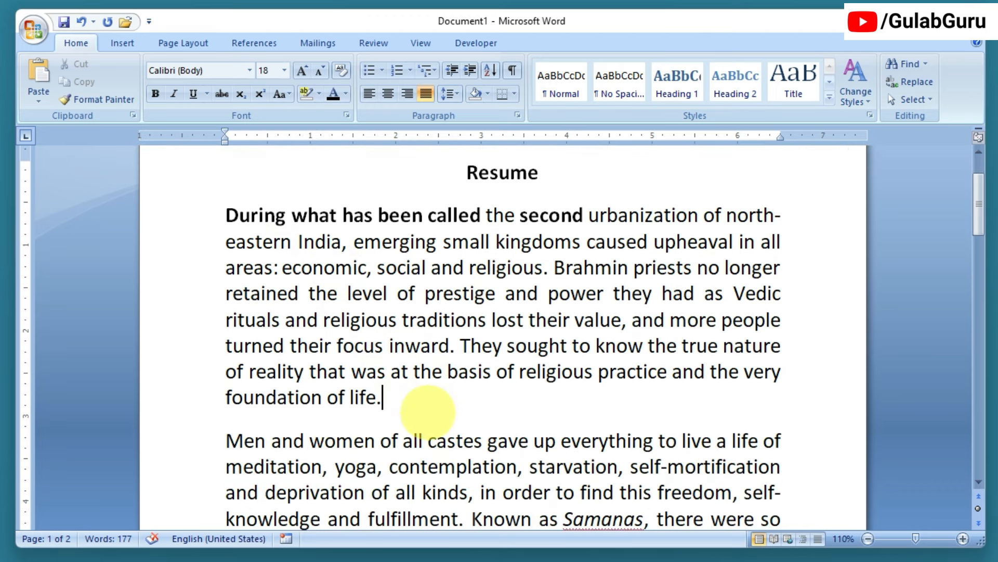
key(Return)
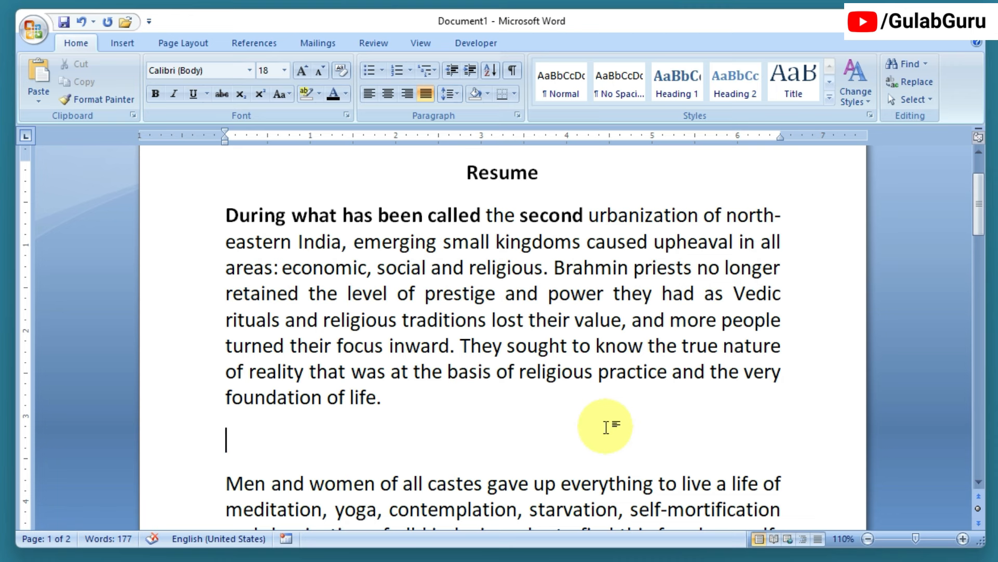
text(IMP Image)
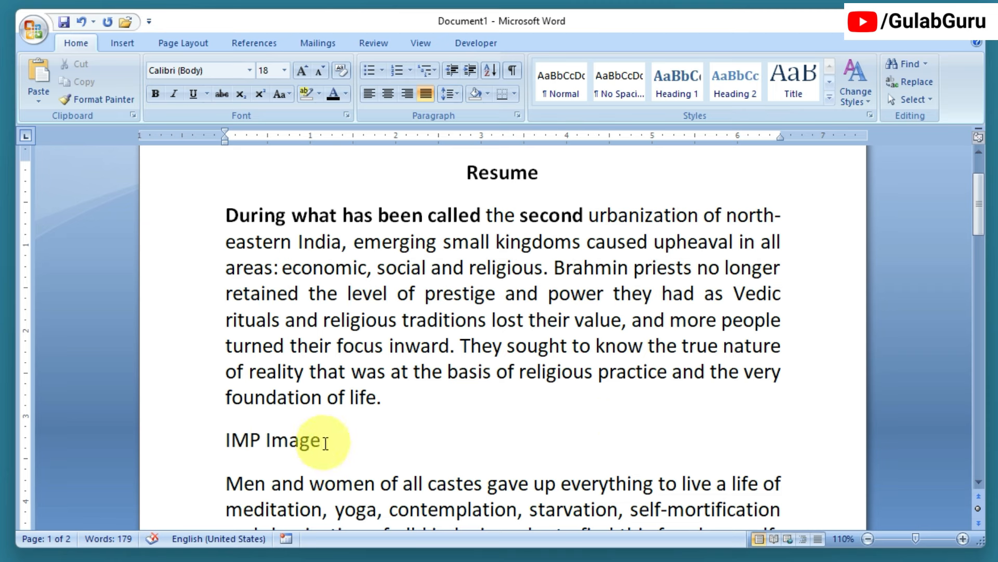
- Insert a hyperlink on the text "IMP Image" that points to the file "Gulab Note pad" in the Documents folder
drag(328, 439, 223, 437)
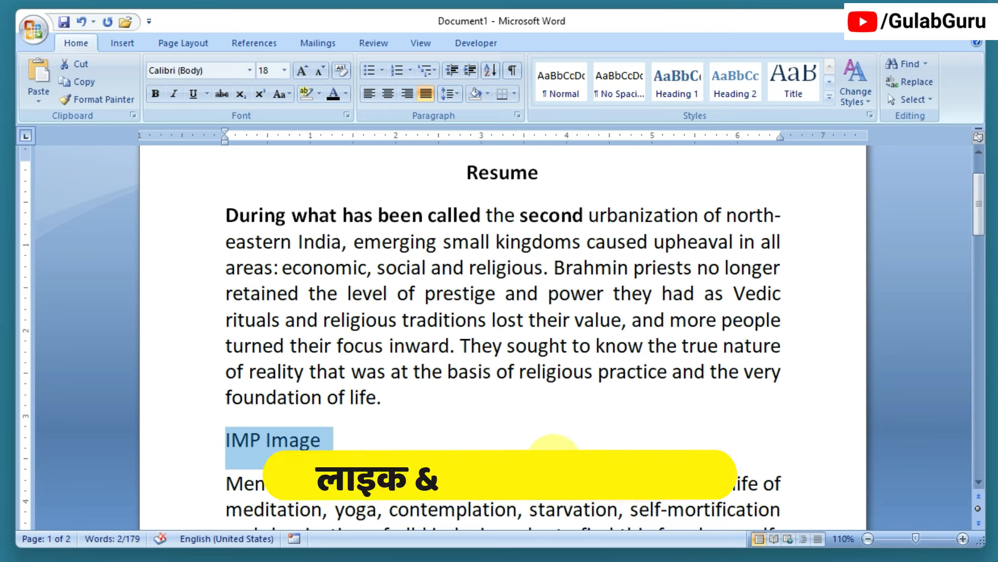
key(ctrl+k)
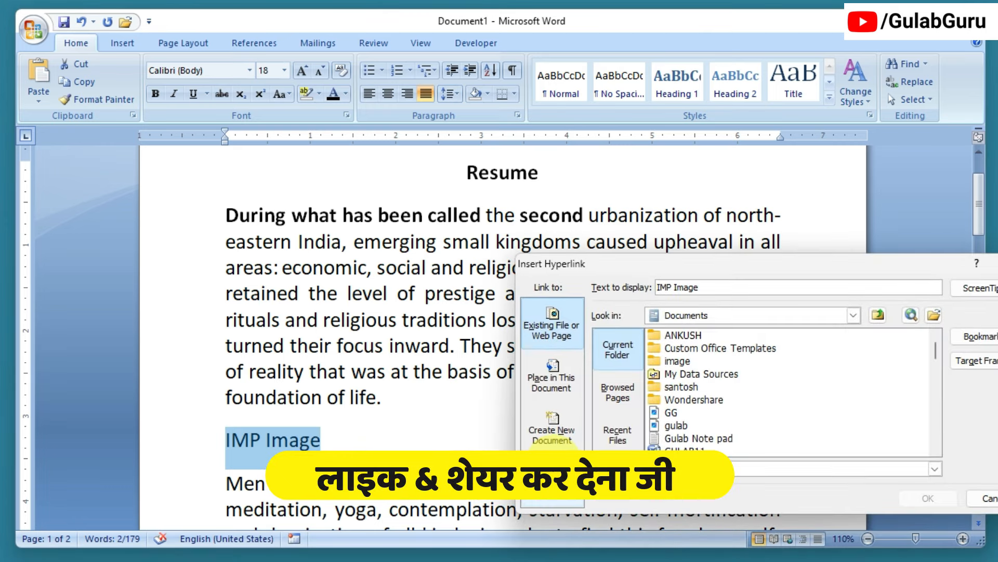
drag(704, 263, 565, 179)
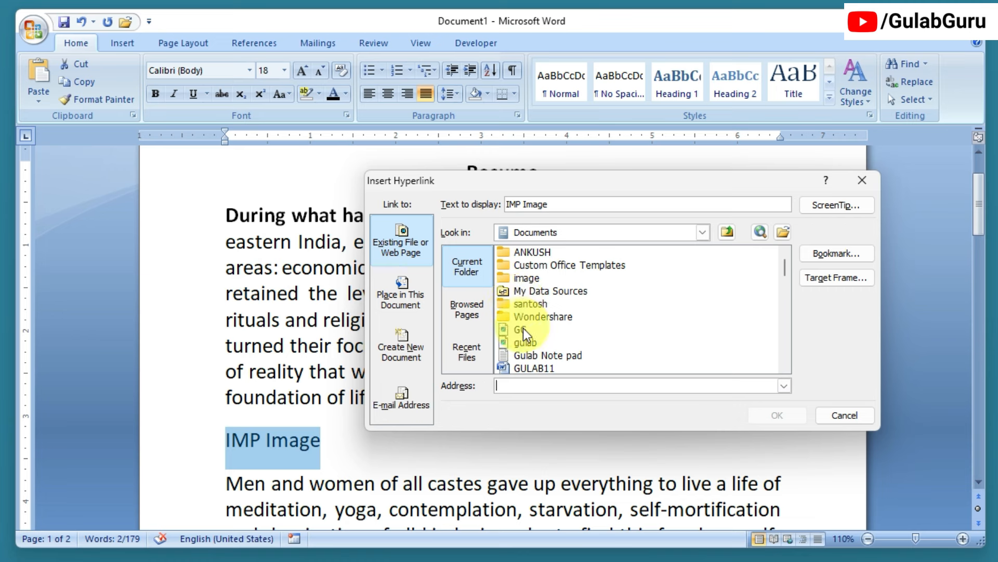
click(526, 342)
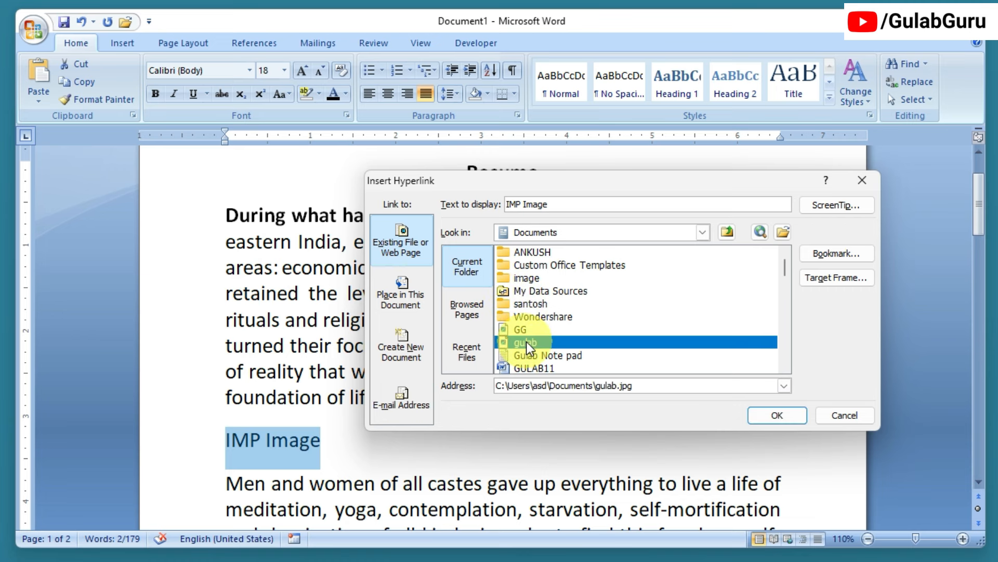
scroll(535, 341, down, 1)
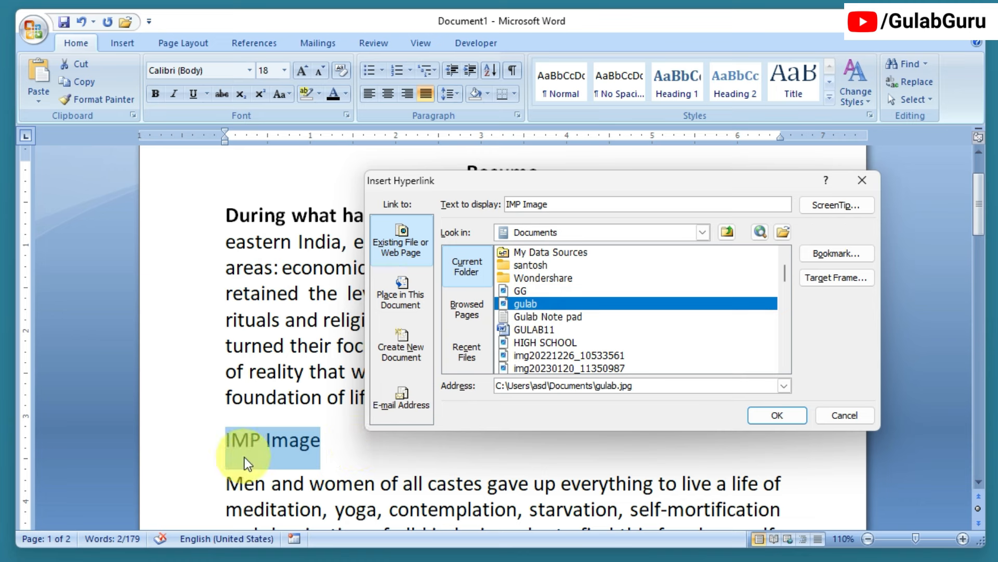
click(572, 317)
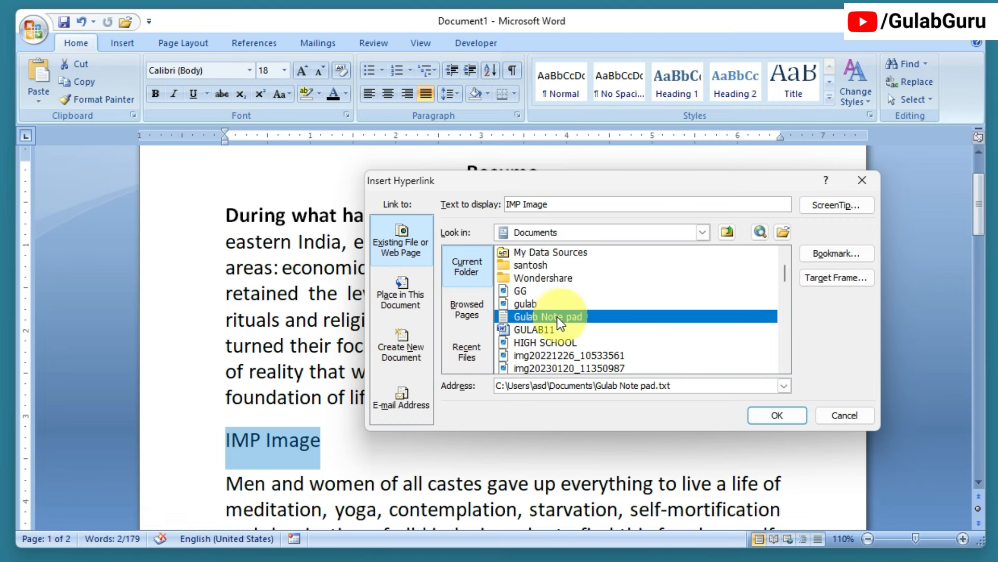
click(780, 416)
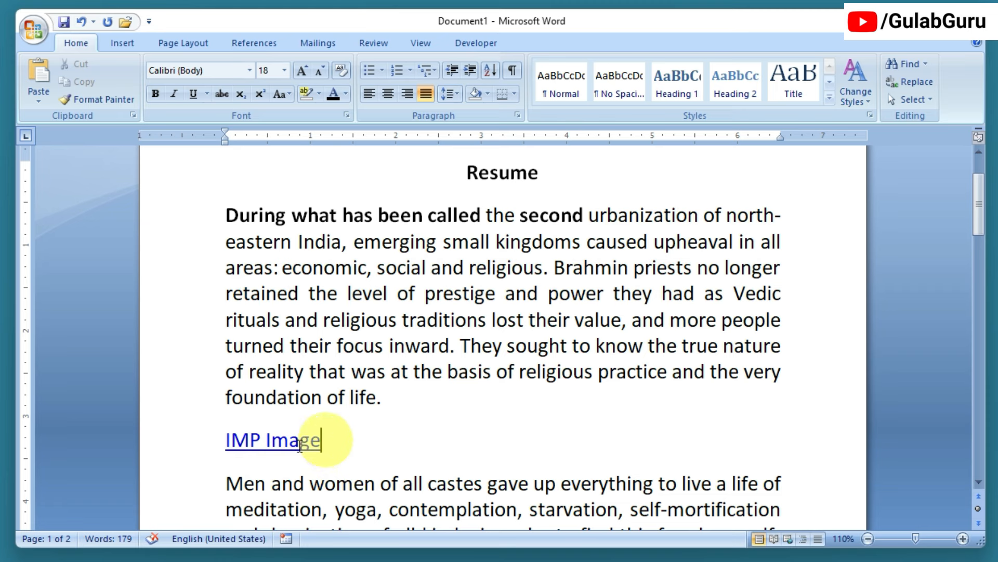
- Follow the "IMP Image" hyperlink, accept the security notice, view the linked text file and close it
mouse_move(289, 445)
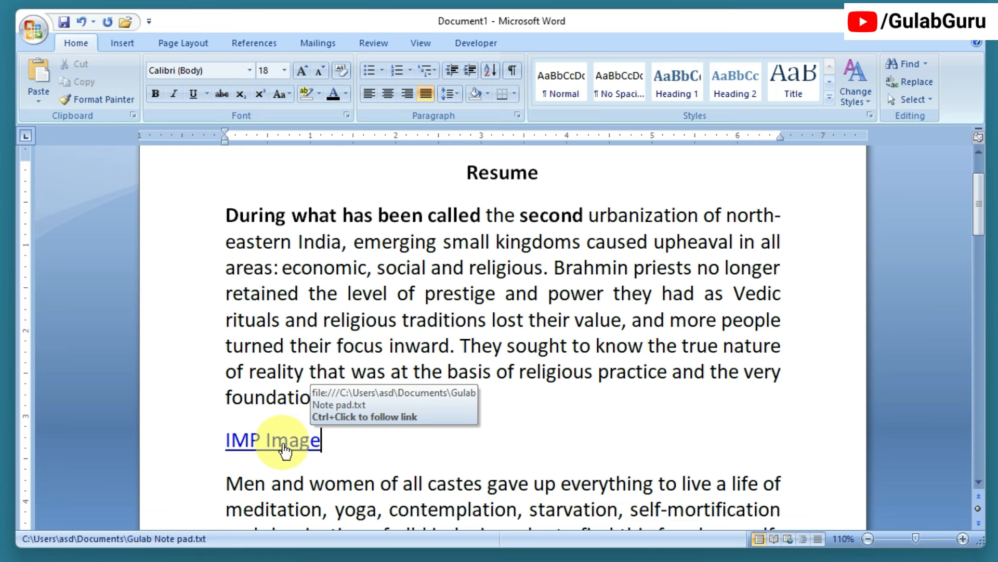
ctrl+click(285, 450)
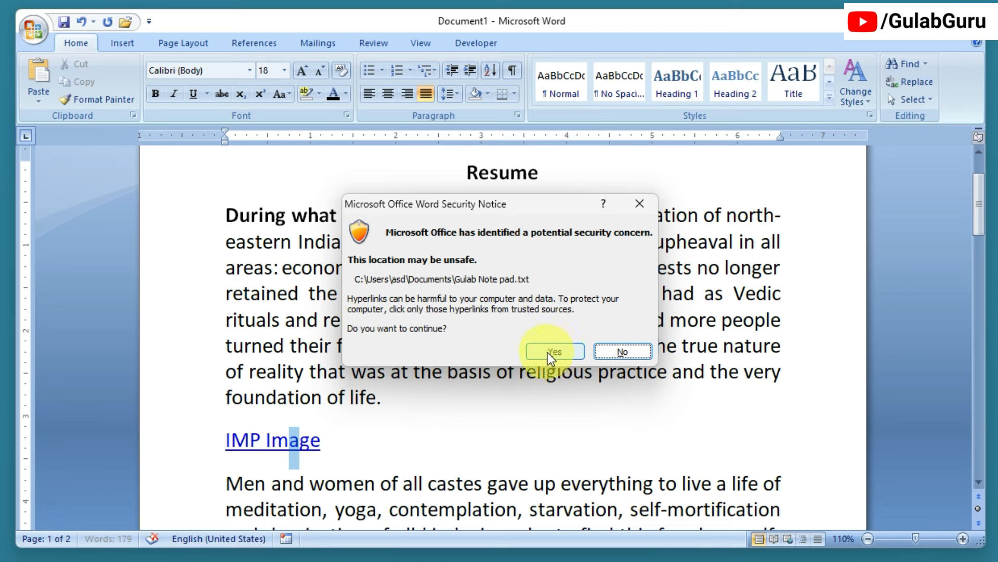
click(552, 352)
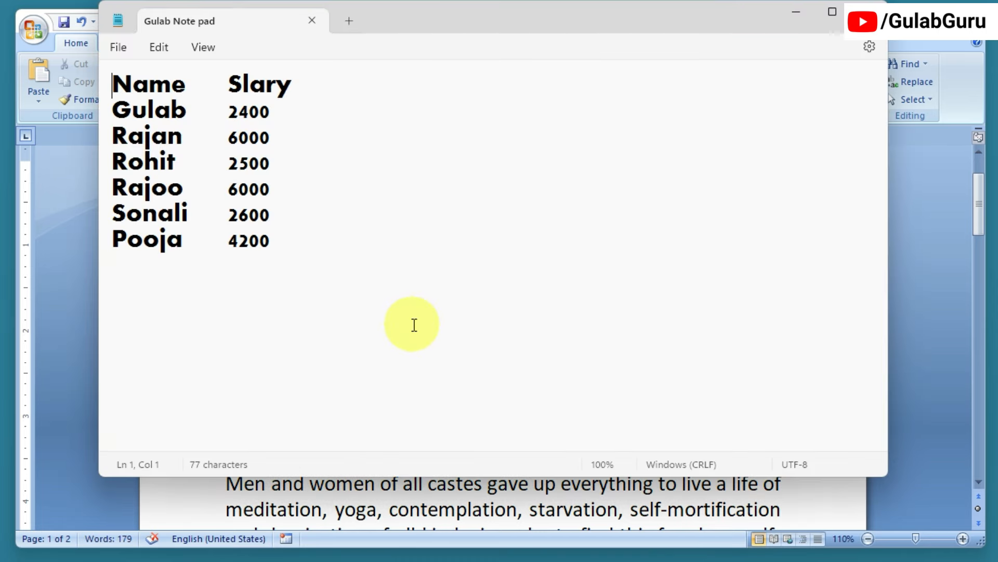
drag(507, 17, 506, 34)
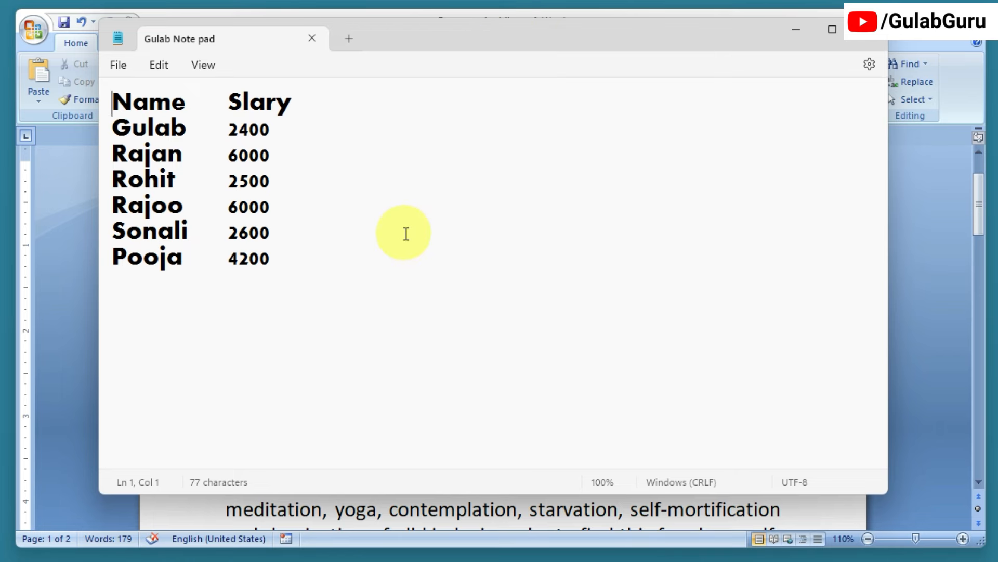
click(866, 45)
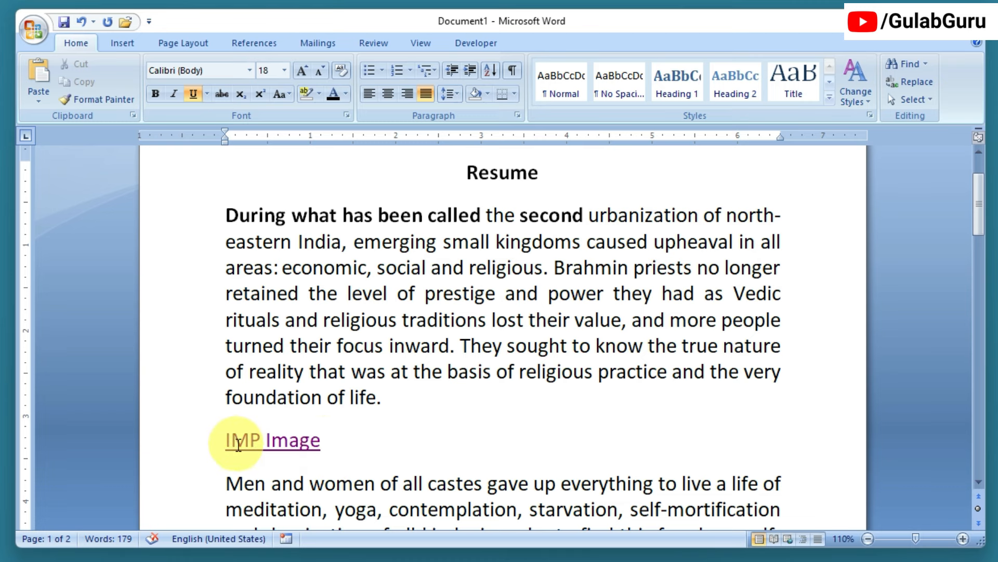
- Remove the hyperlink from the text "IMP Image"
scroll(240, 439, down, 2)
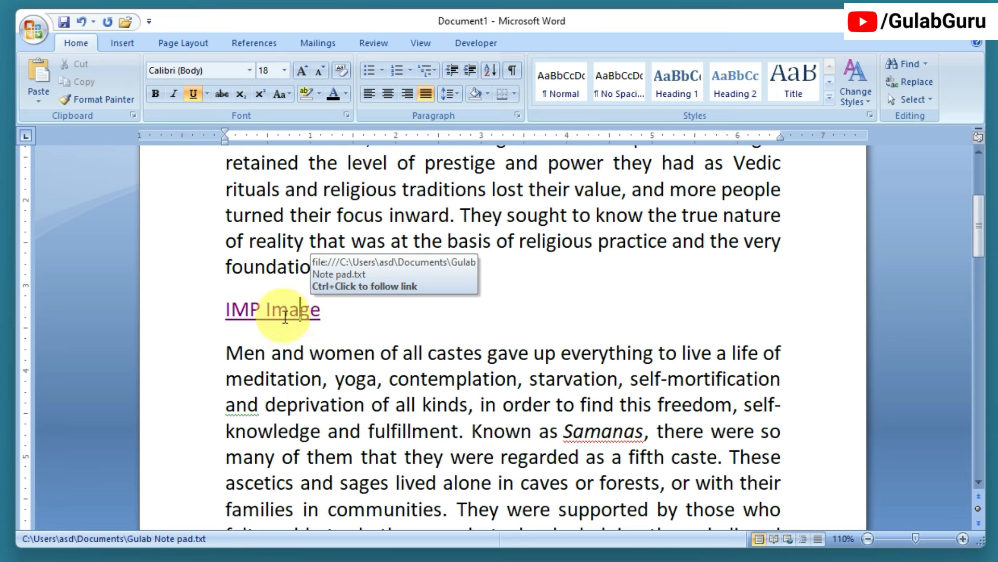
click(300, 312)
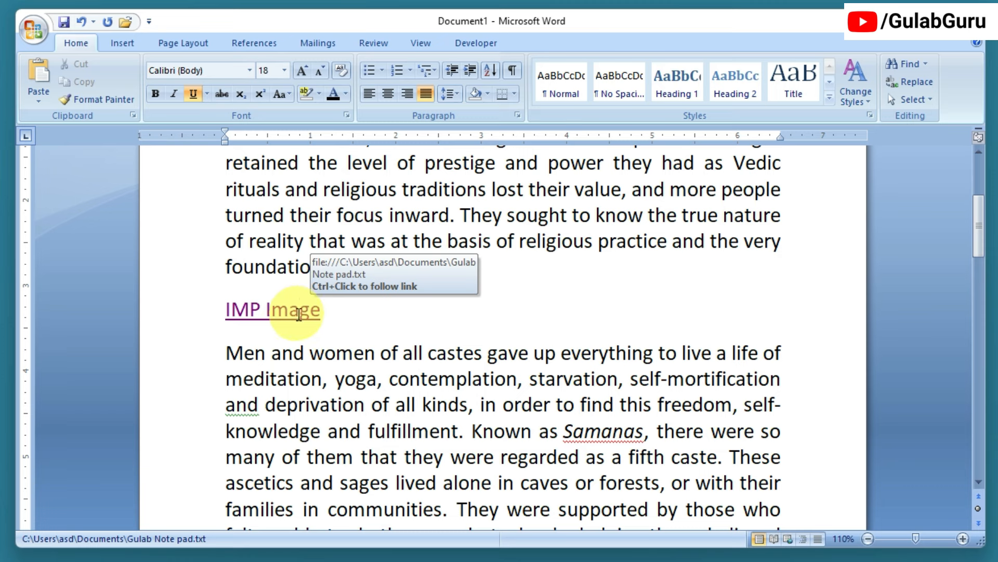
right_click(292, 314)
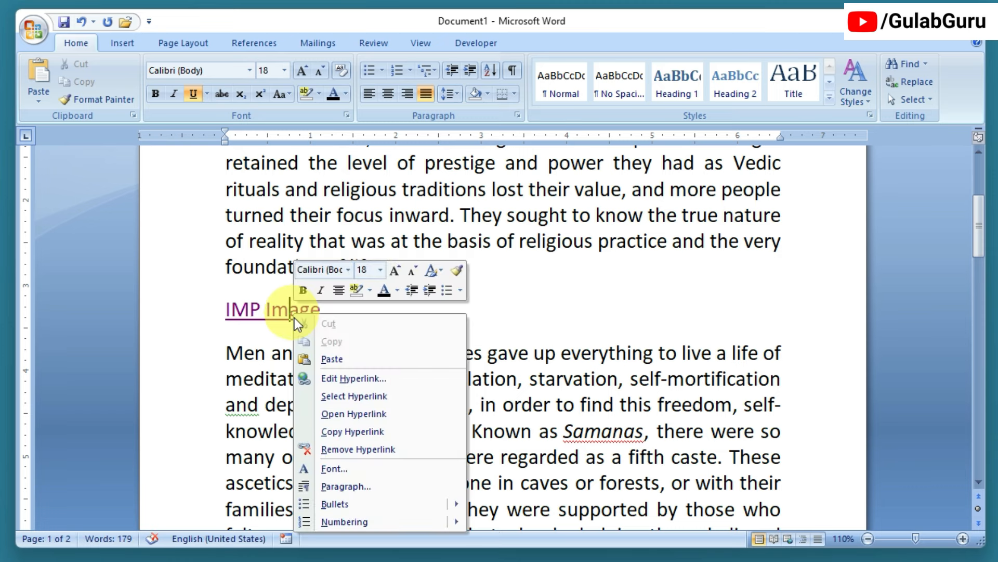
click(356, 446)
click(339, 316)
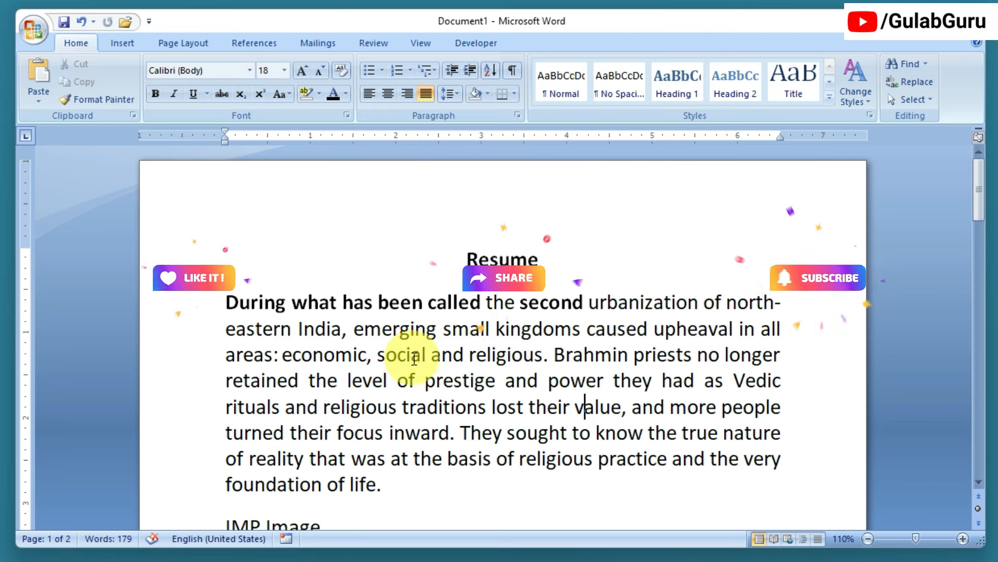
- Left-align all the text in the document, including the "Resume" heading
key(ctrl+a)
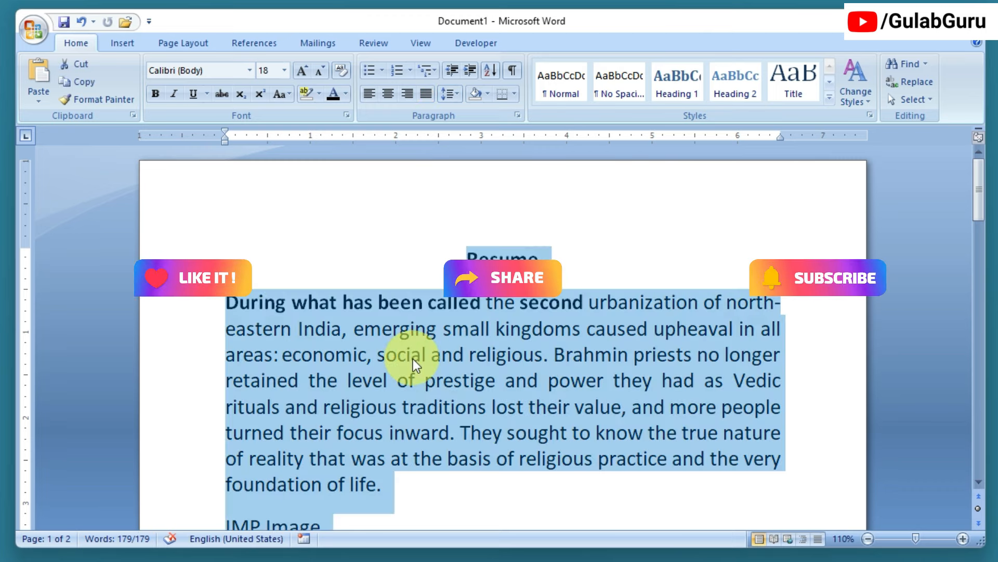
scroll(412, 359, down, 3)
scroll(413, 359, up, 3)
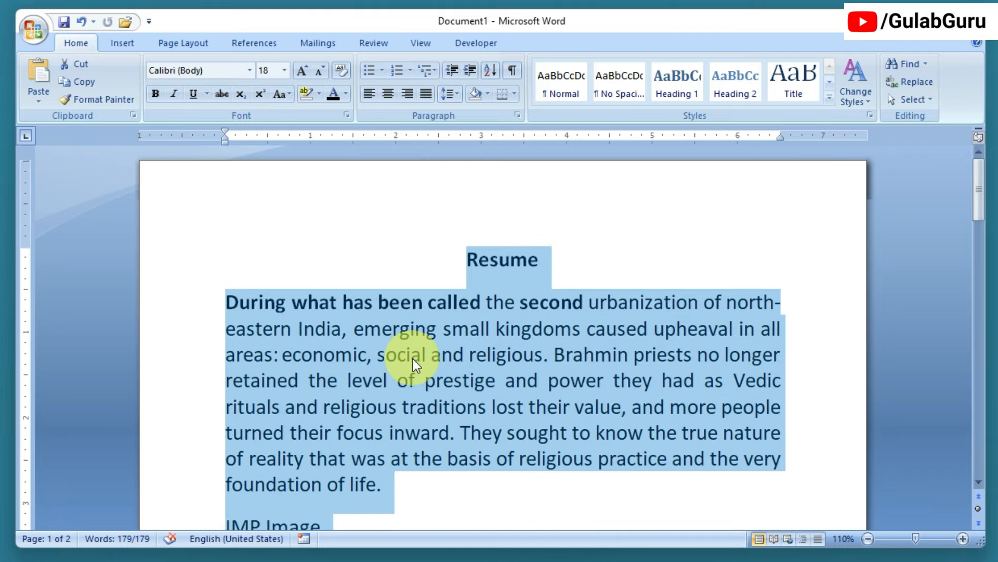
key(ctrl+l)
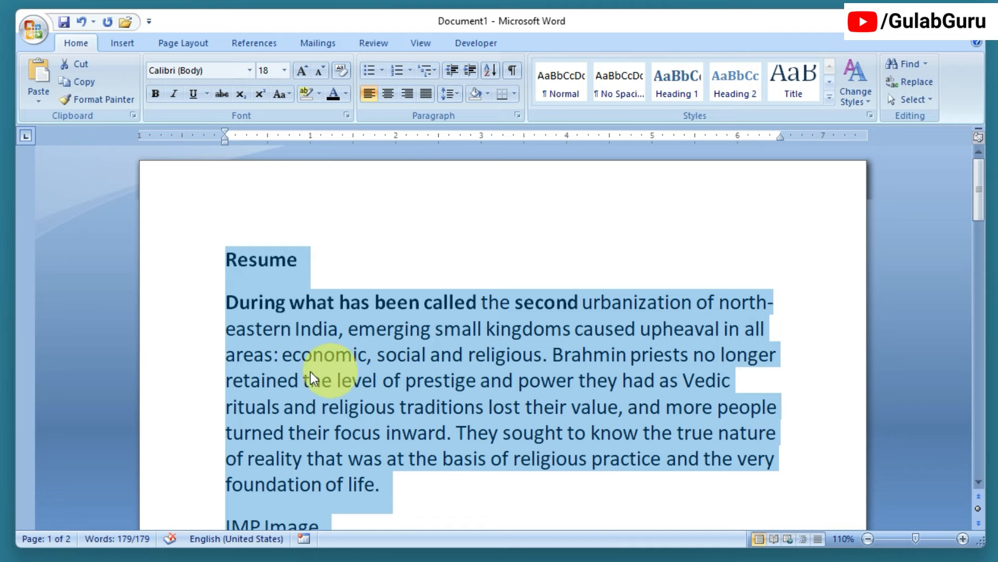
scroll(226, 267, down, 1)
click(212, 329)
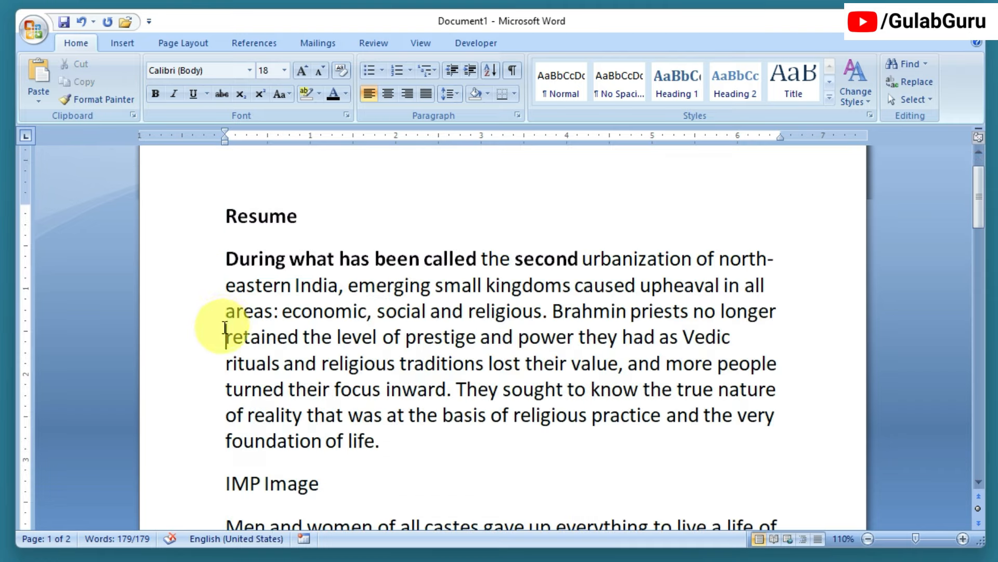
scroll(225, 278, down, 4)
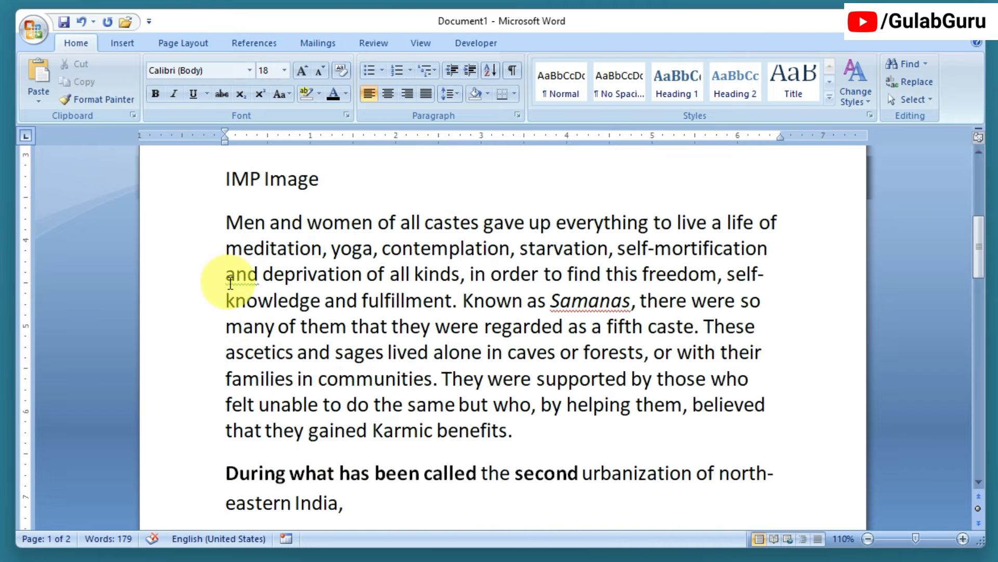
scroll(230, 283, up, 5)
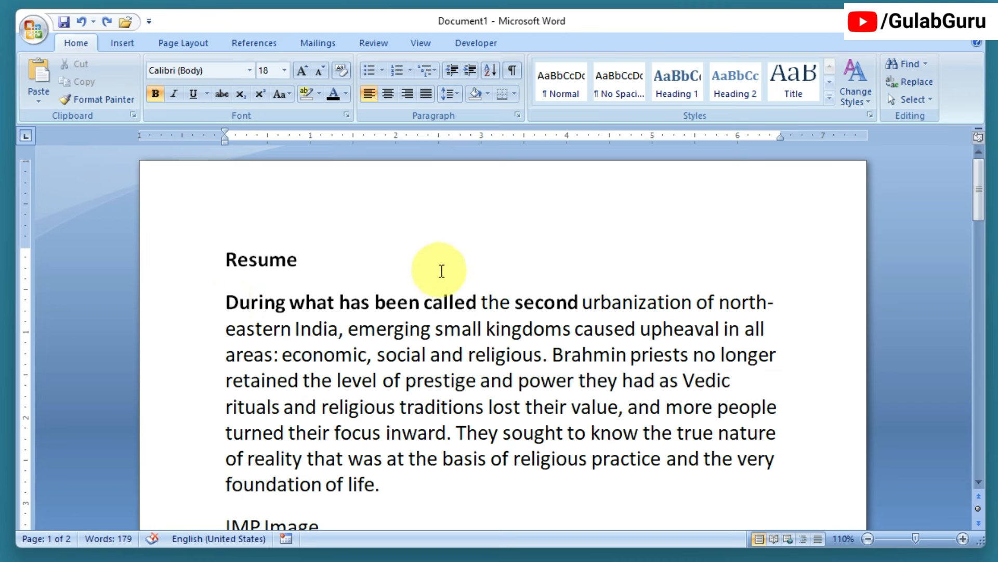
- Increase the left indent of the first paragraph below "Resume" by four levels, to 2 inches
key(ctrl+m)
key(ctrl+m)
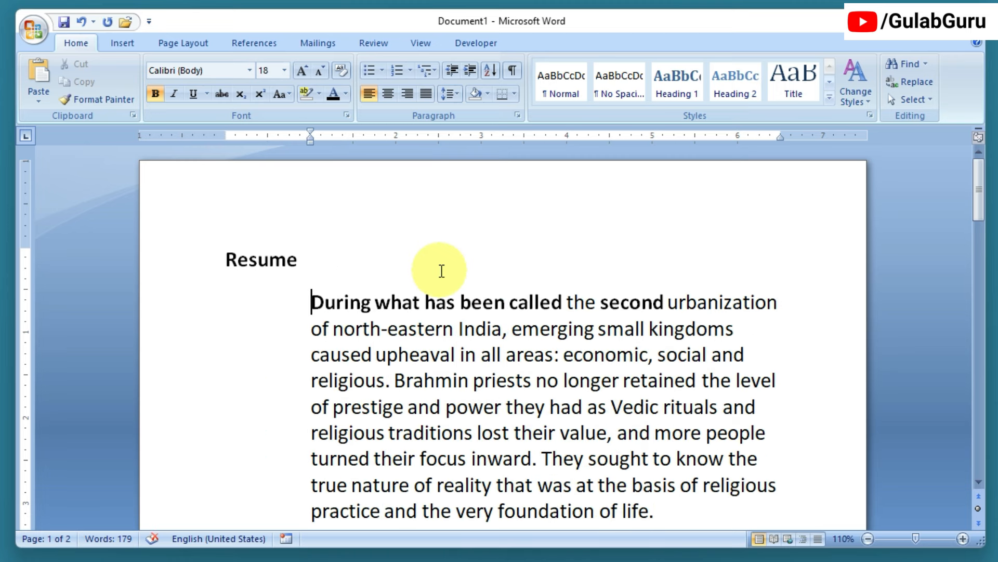
key(ctrl+m)
key(ctrl+m)
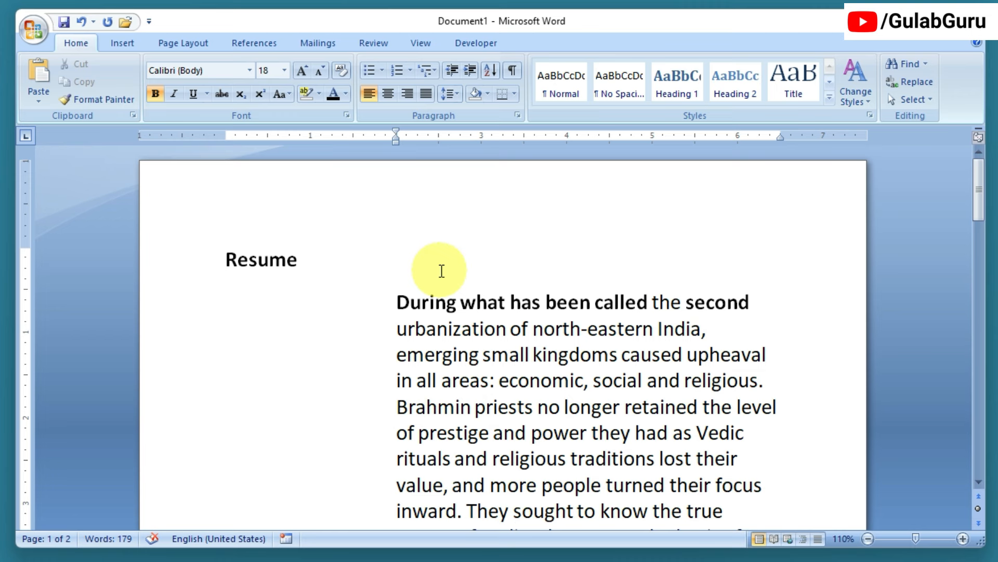
- Take back the left indents on the first paragraph so that it starts at the page margin
key(ctrl+z)
key(ctrl+z)
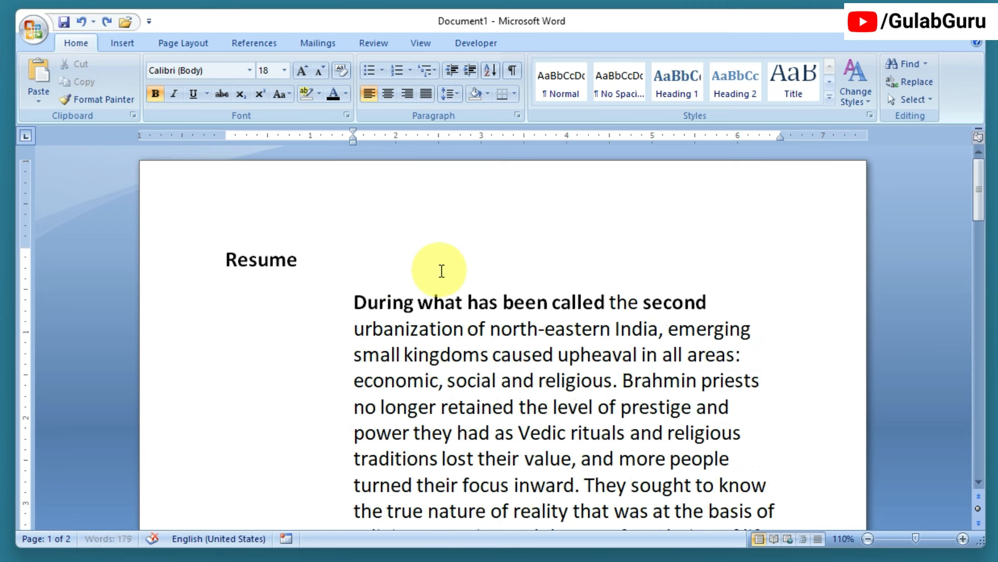
key(ctrl+shift+m)
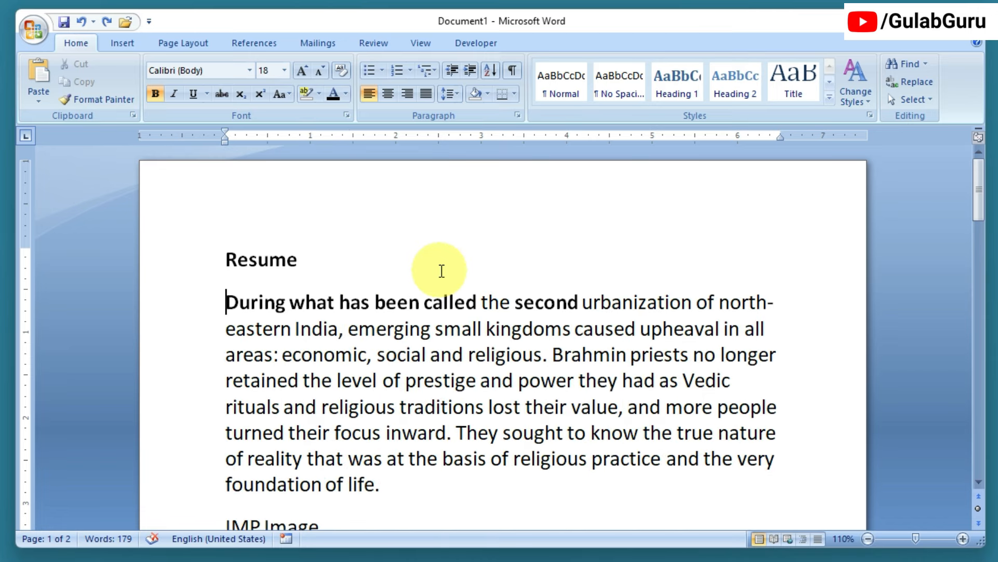
scroll(408, 308, down, 3)
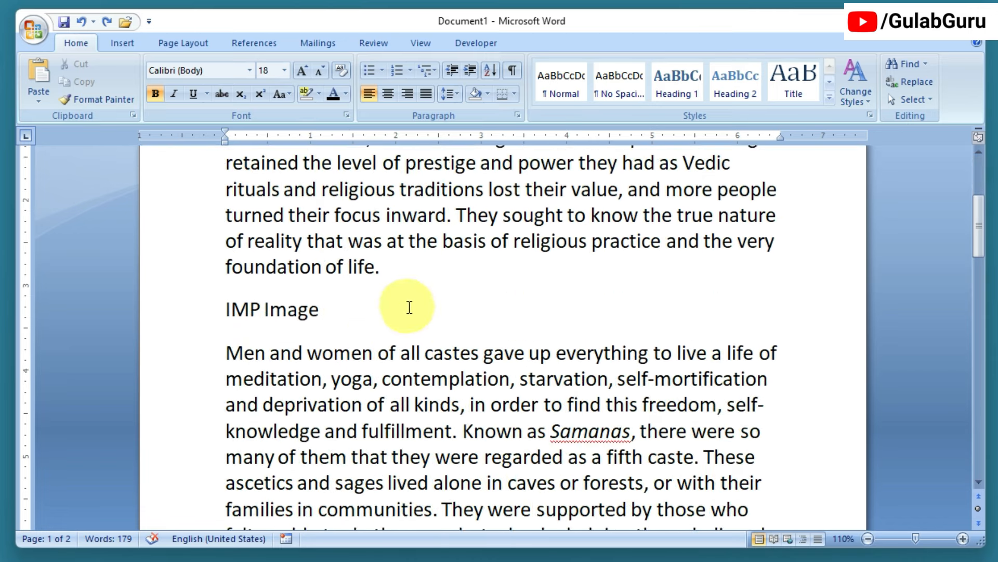
scroll(462, 416, up, 3)
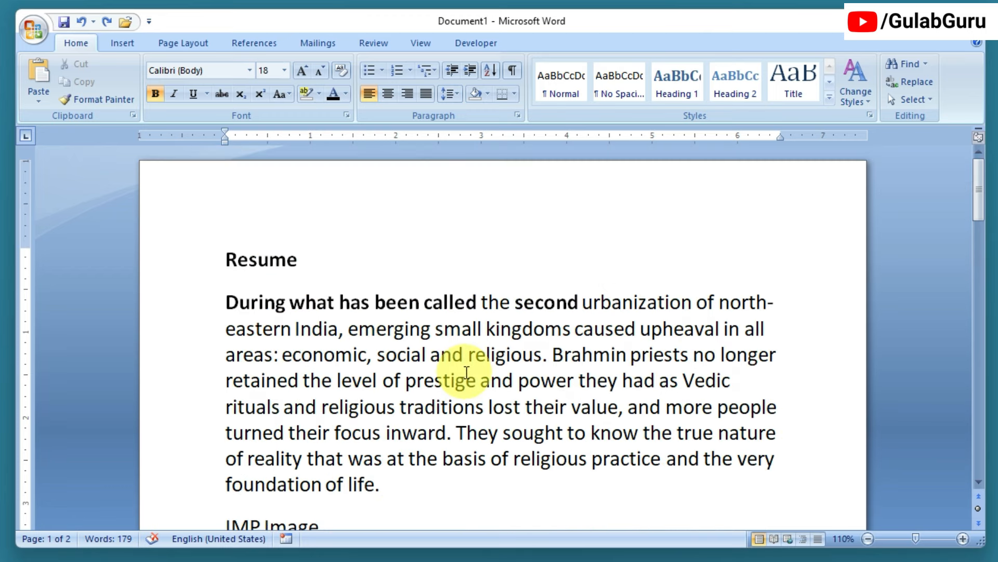
- Increase the left indent of the entire document's text by several levels and undo the indents
key(ctrl+a)
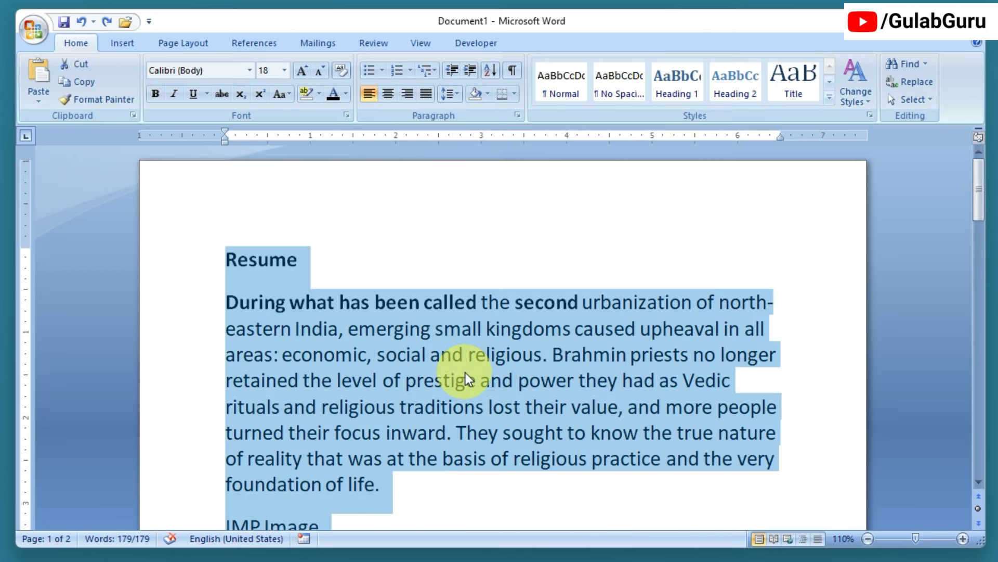
key(ctrl+m)
key(ctrl+m)
key(ctrl+m)
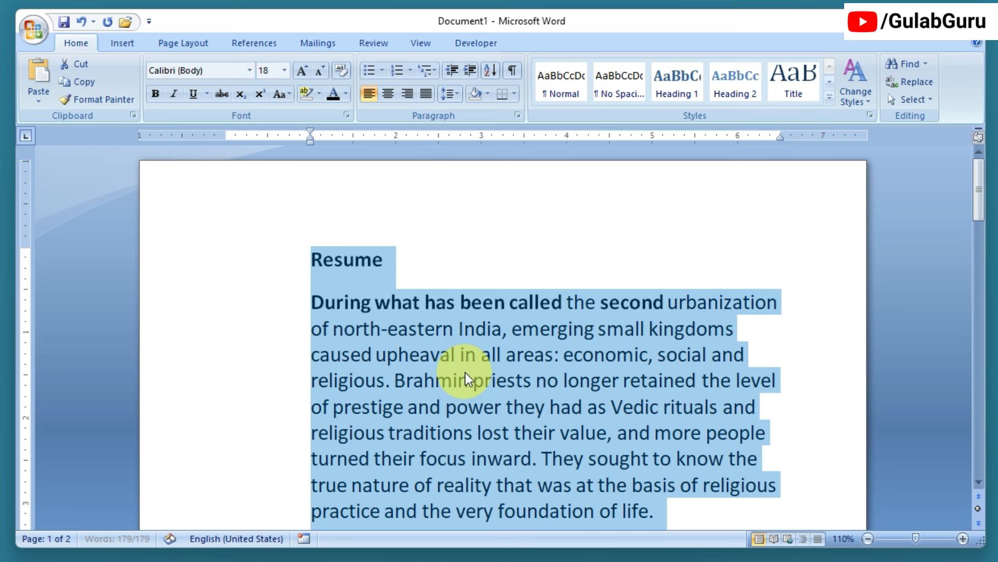
key(ctrl+z)
key(ctrl+z)
key(ctrl+z)
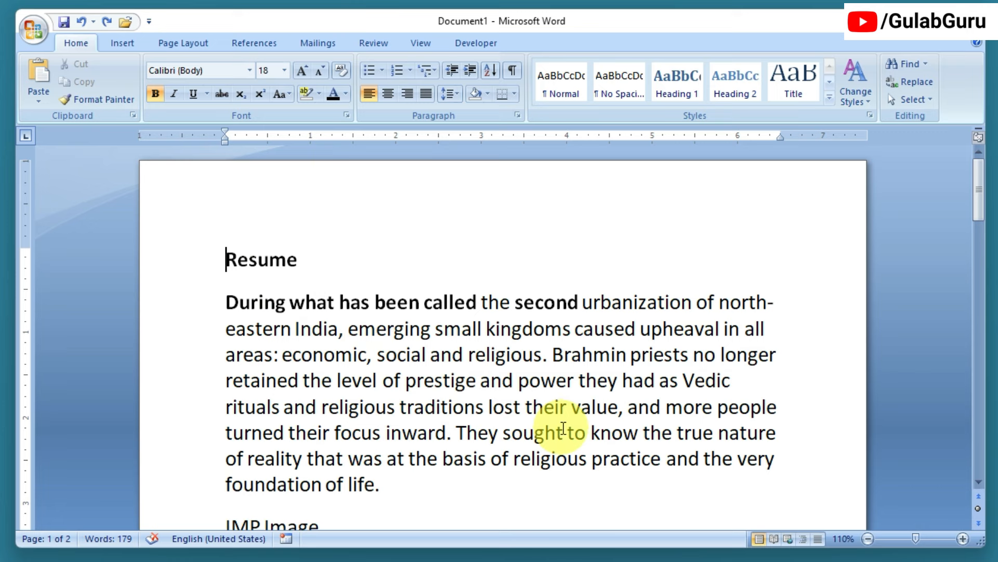
- Increase the left indent of only the "Resume" heading by several levels
key(ctrl+m)
key(ctrl+m)
key(ctrl+m)
key(ctrl+m)
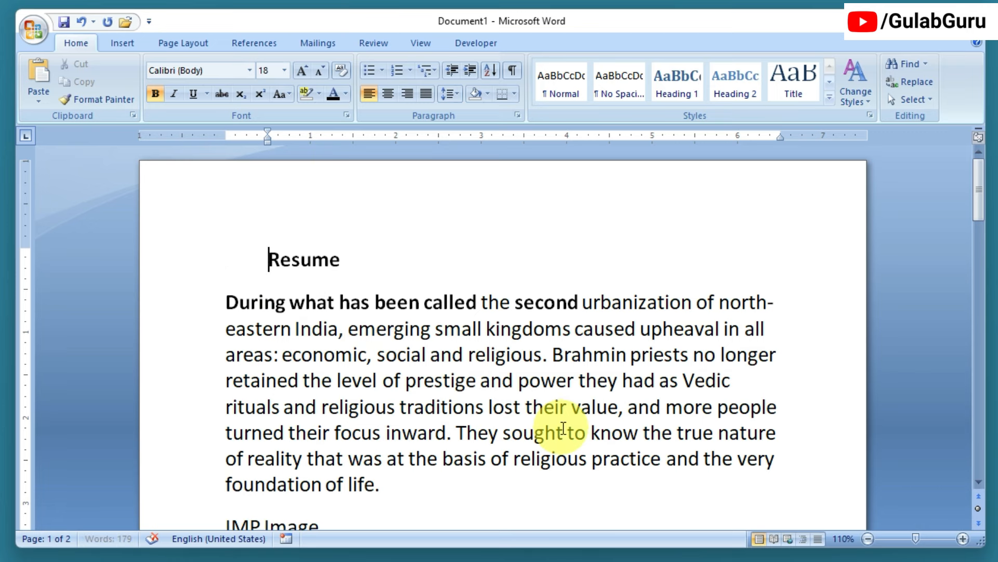
key(ctrl+m)
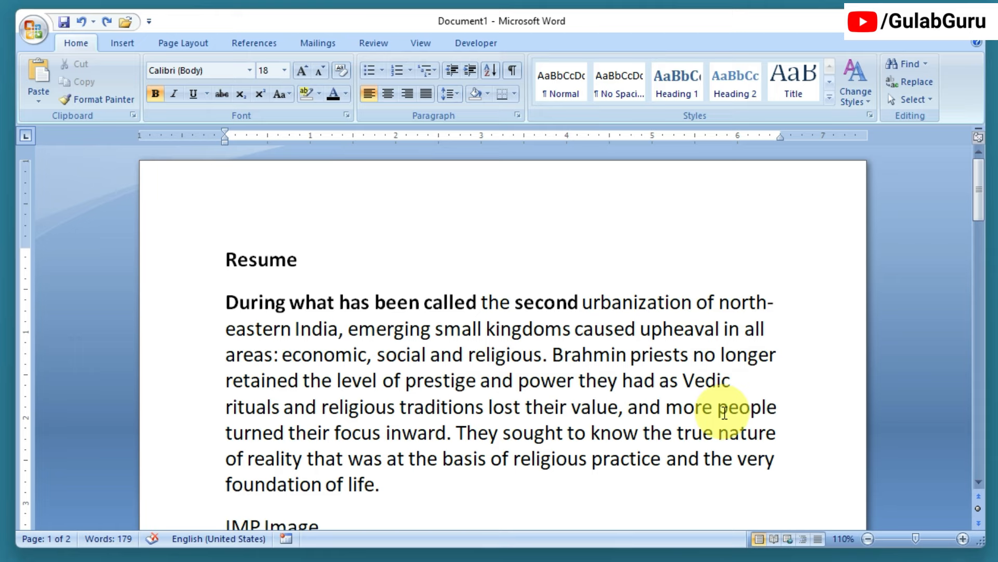
- Create a new blank document and reposition its window
key(ctrl+n)
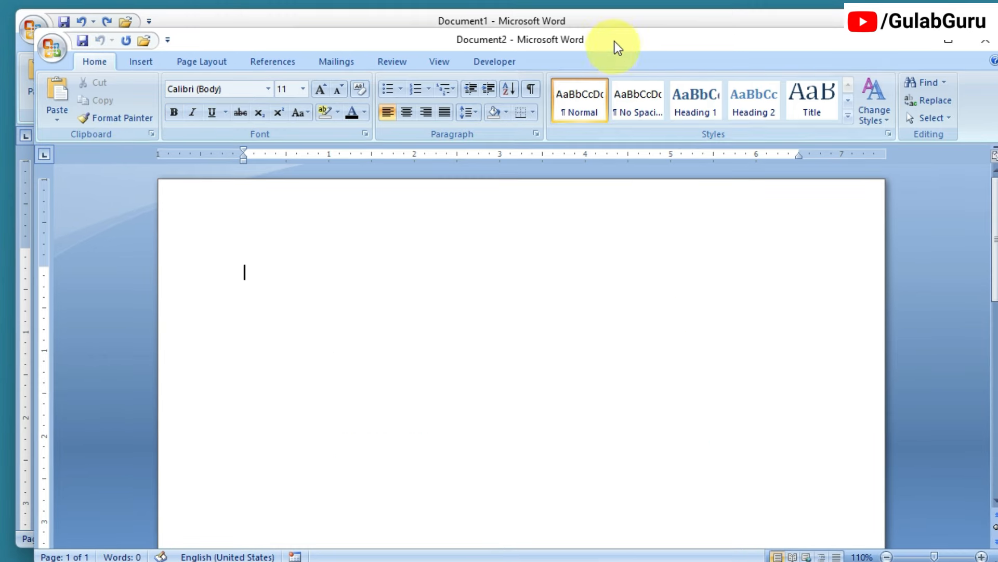
drag(593, 24, 551, 26)
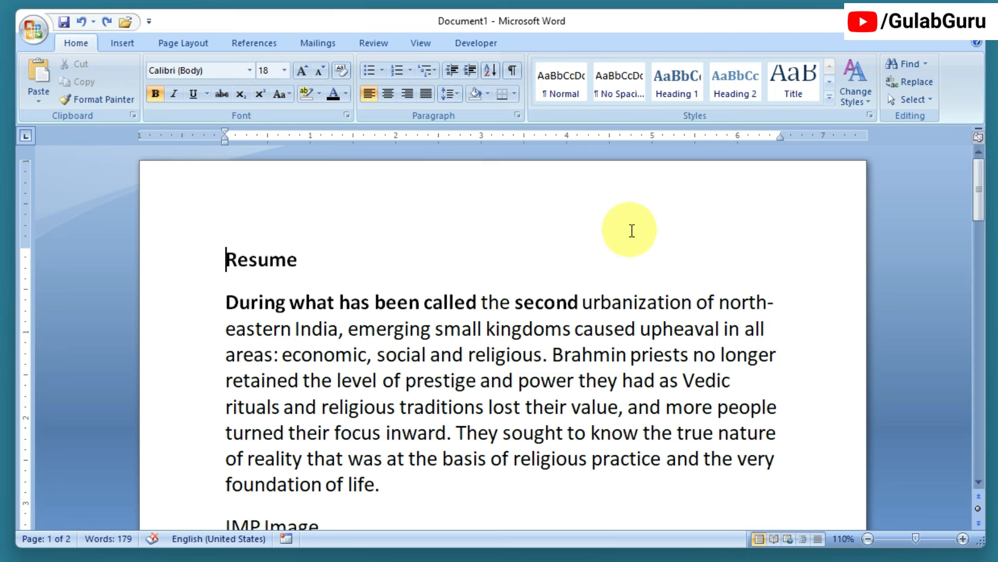
- Open the file "resume Ex" from the All Practice File folder on the Desktop and look through it
key(ctrl+o)
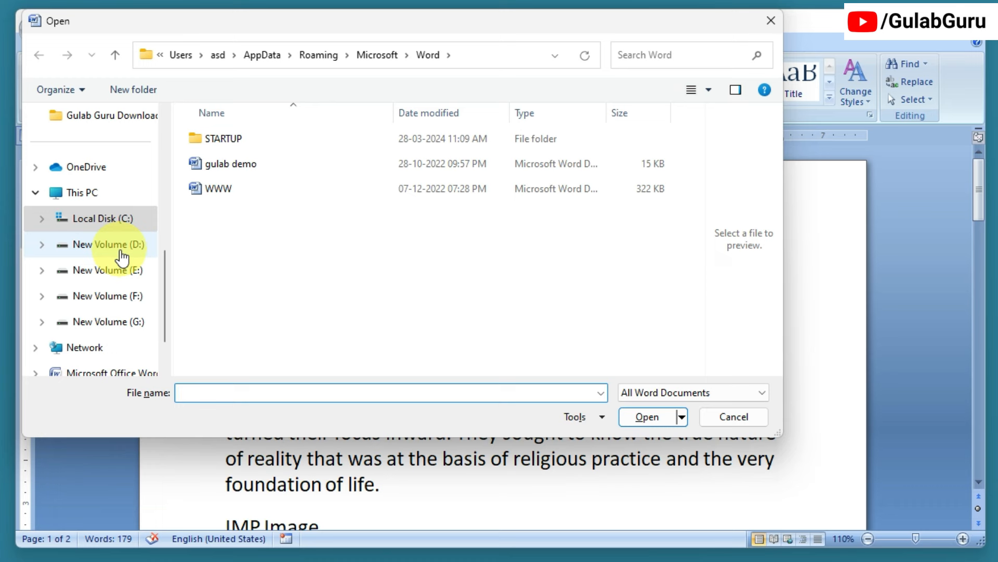
scroll(122, 256, down, 1)
scroll(122, 256, up, 6)
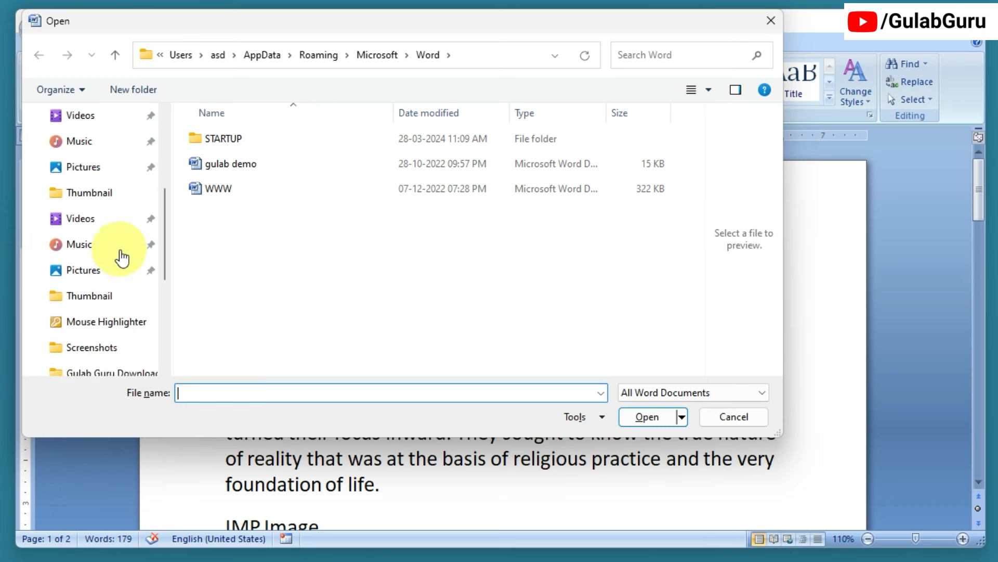
click(102, 224)
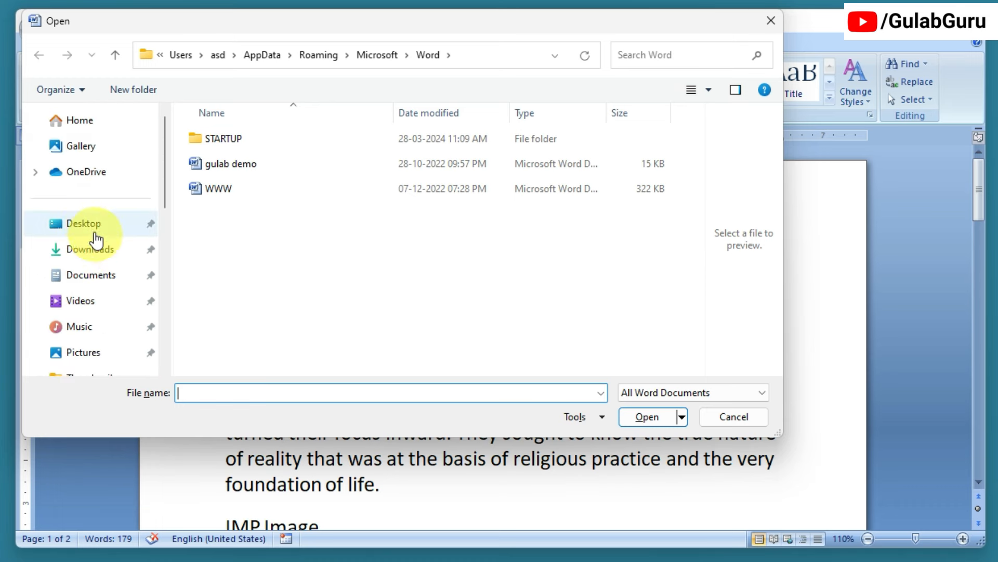
double_click(225, 160)
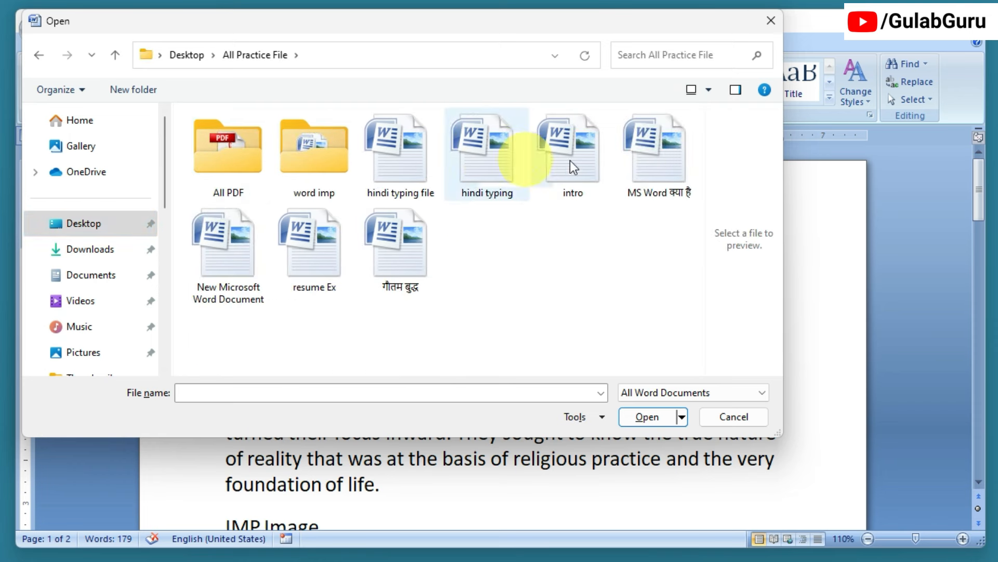
click(305, 250)
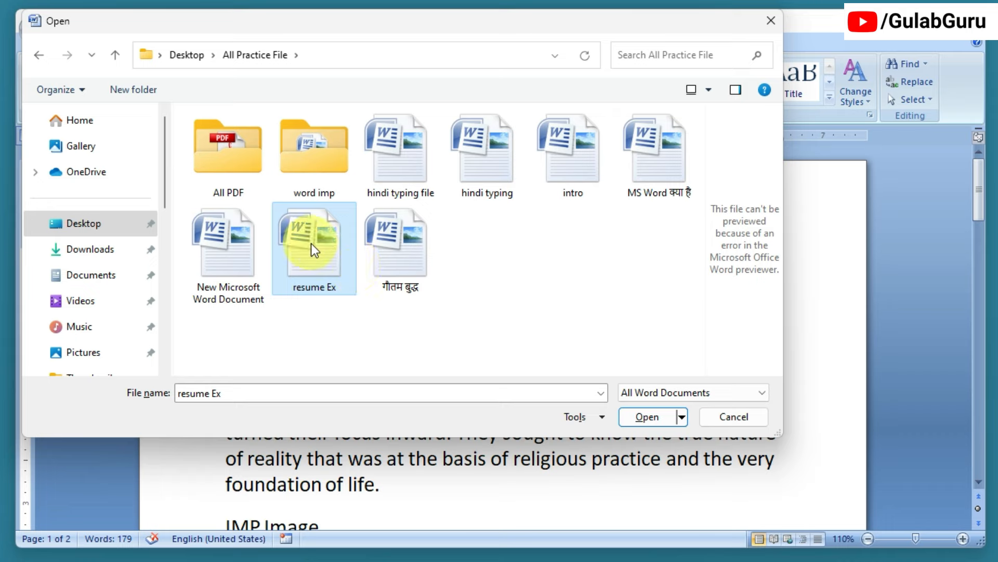
click(650, 418)
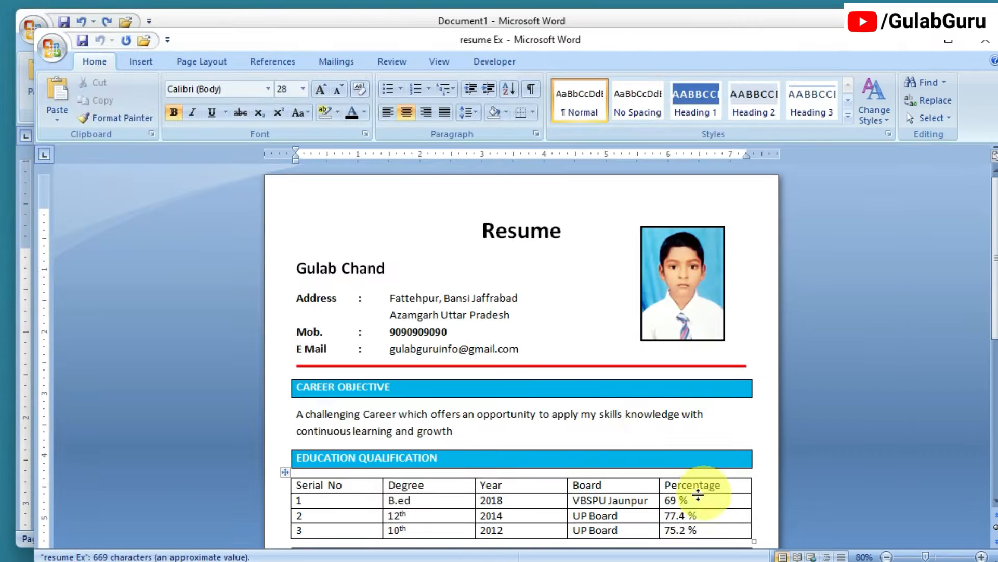
scroll(624, 431, down, 5)
scroll(616, 435, up, 5)
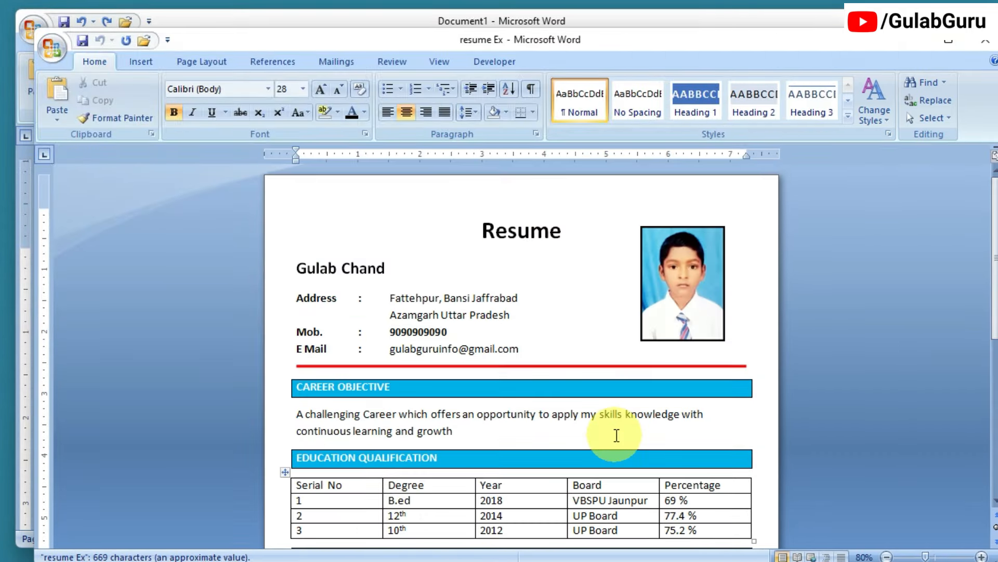
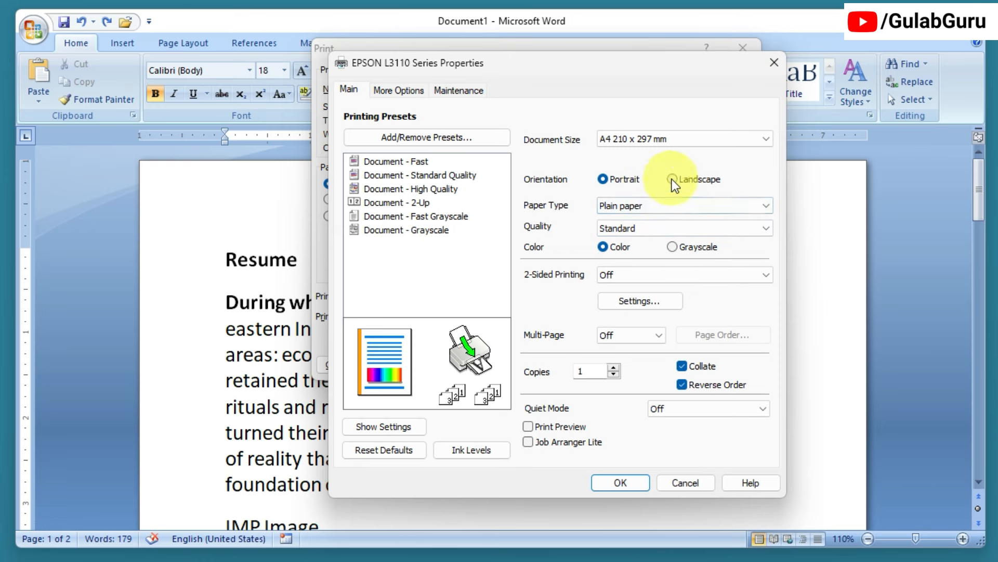
- Set the orientation to Landscape in the EPSON L3110 Series print properties and accept the settings
click(672, 179)
click(669, 204)
click(650, 205)
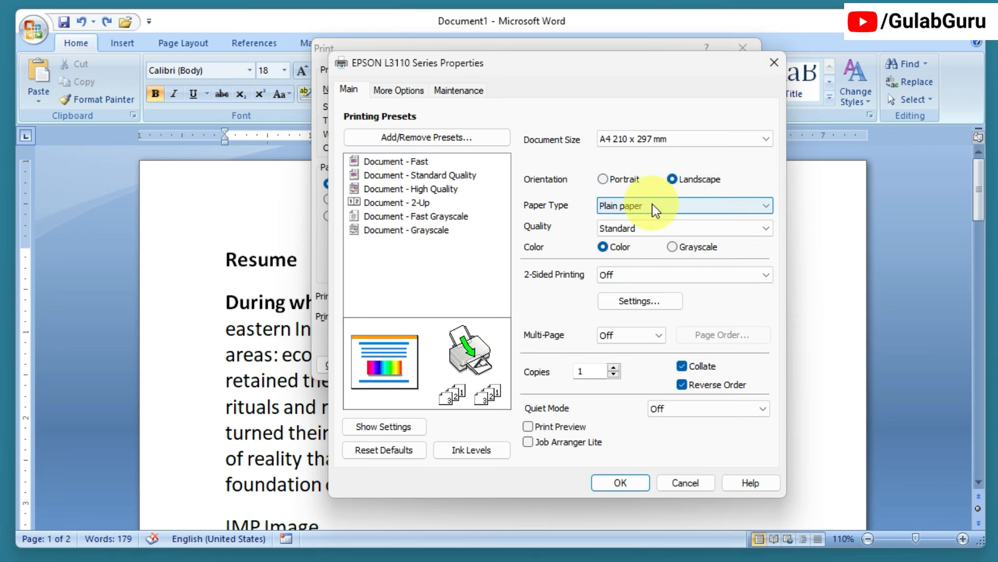
click(628, 483)
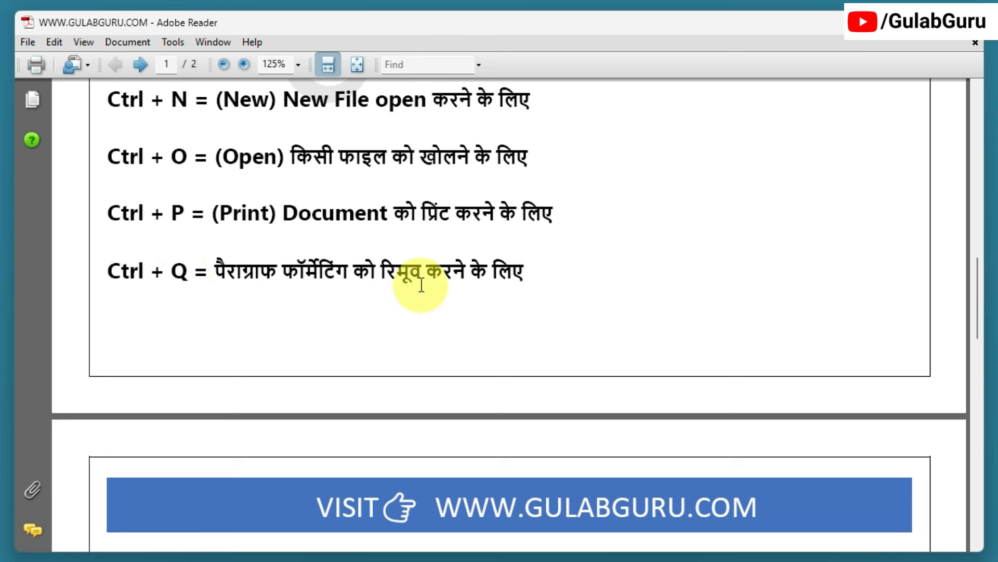
scroll(422, 285, up, 2)
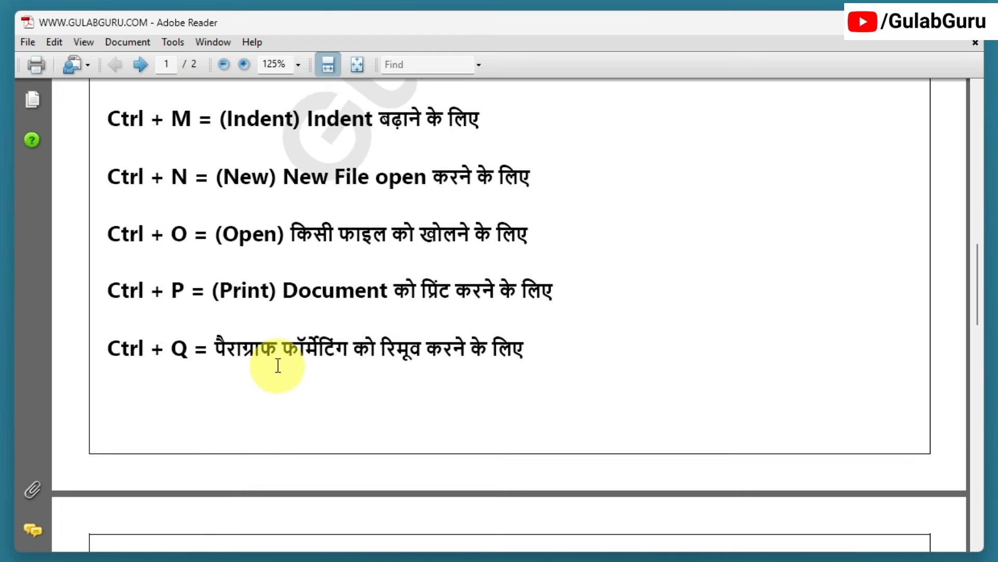
scroll(278, 366, up, 1)
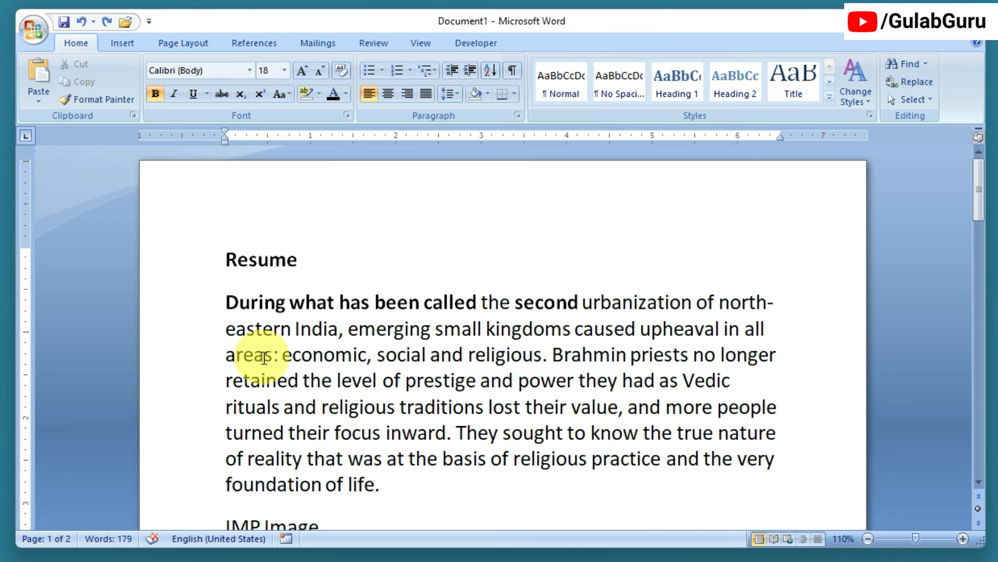
- Indent the first paragraph below "Resume" to 2 inches and remove its paragraph formatting
key(ctrl+m)
key(ctrl+m)
key(ctrl+m)
key(ctrl+m)
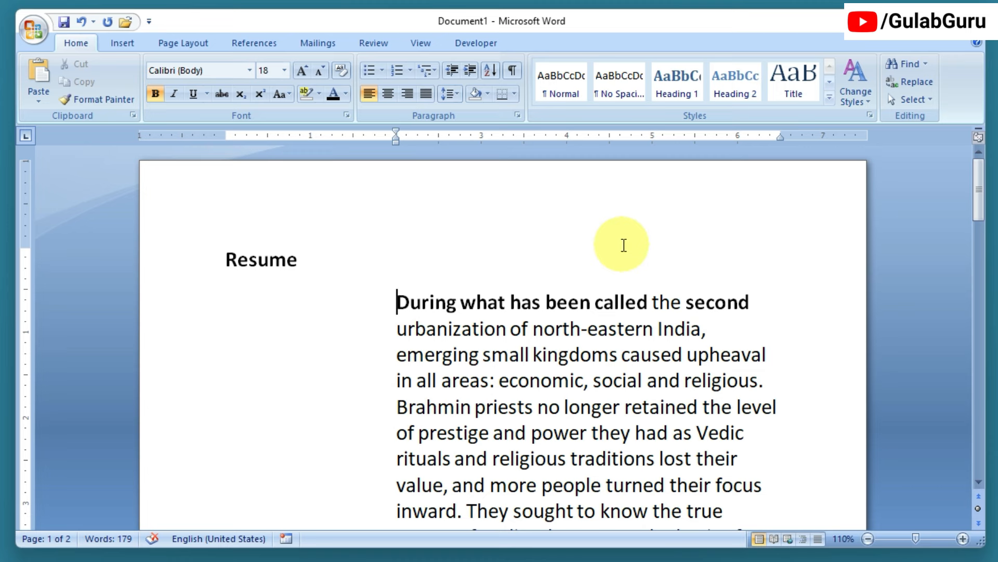
key(ctrl+q)
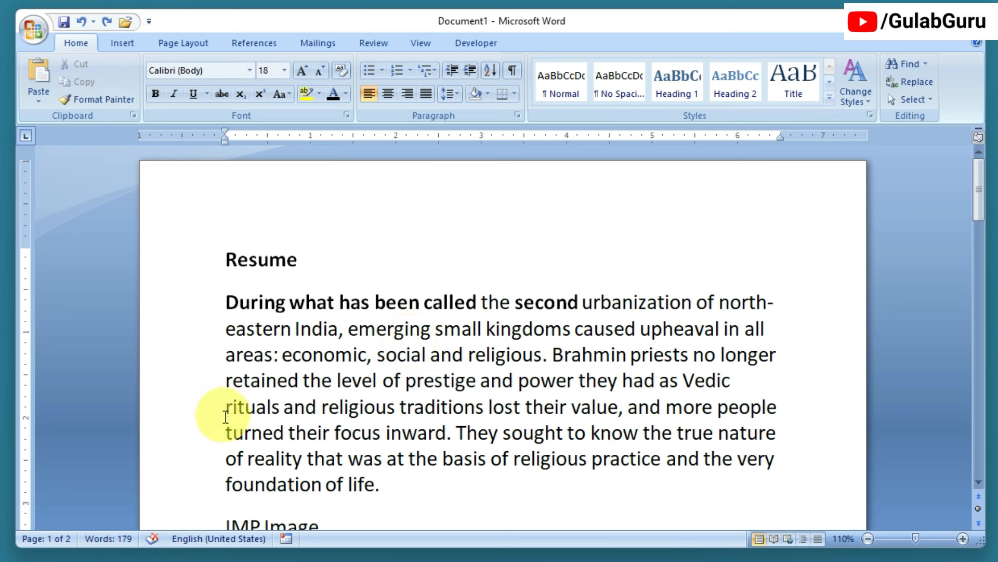
- Select the entire document, align all its text to the right, and look through the pages
click(227, 460)
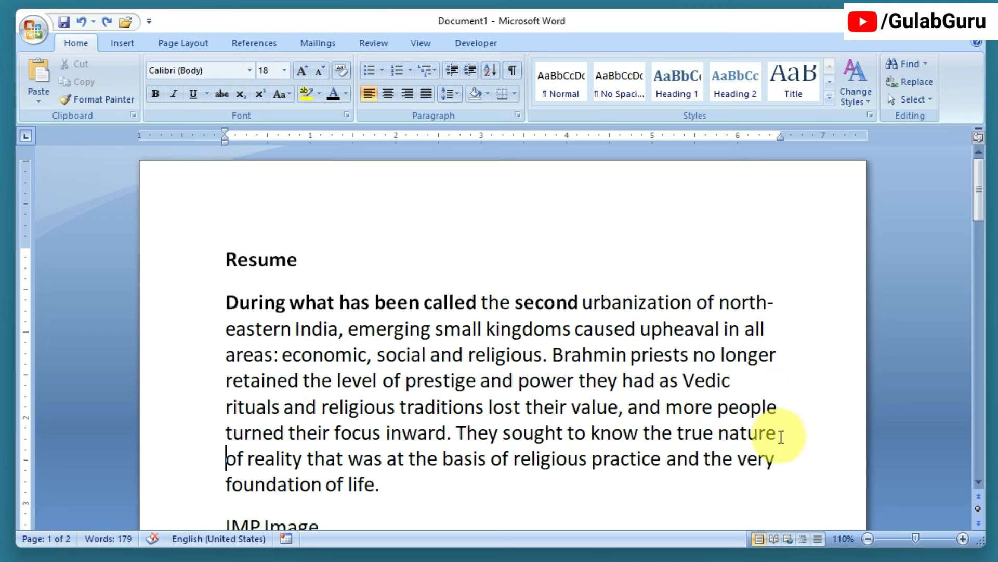
key(ctrl+a)
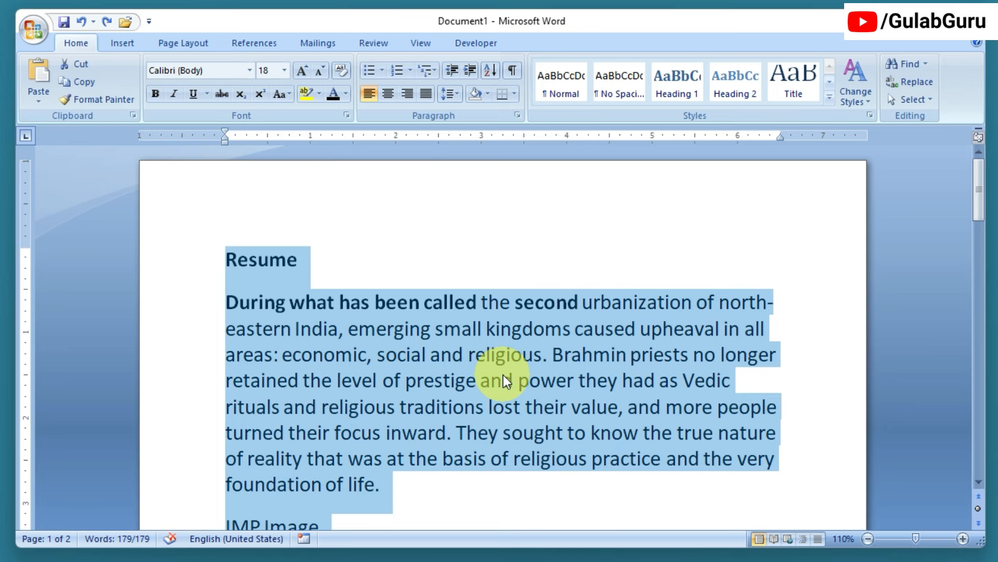
key(ctrl+r)
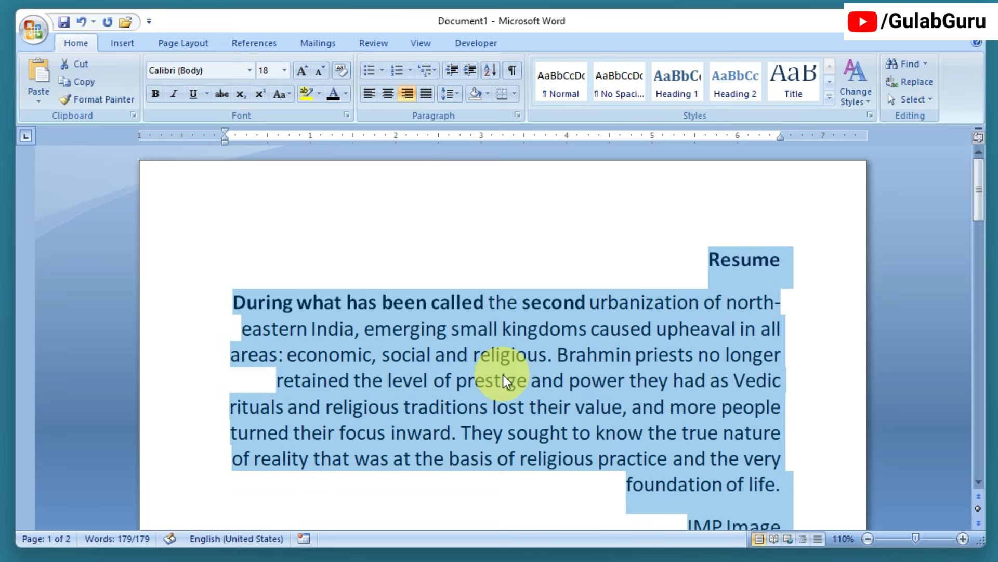
click(789, 388)
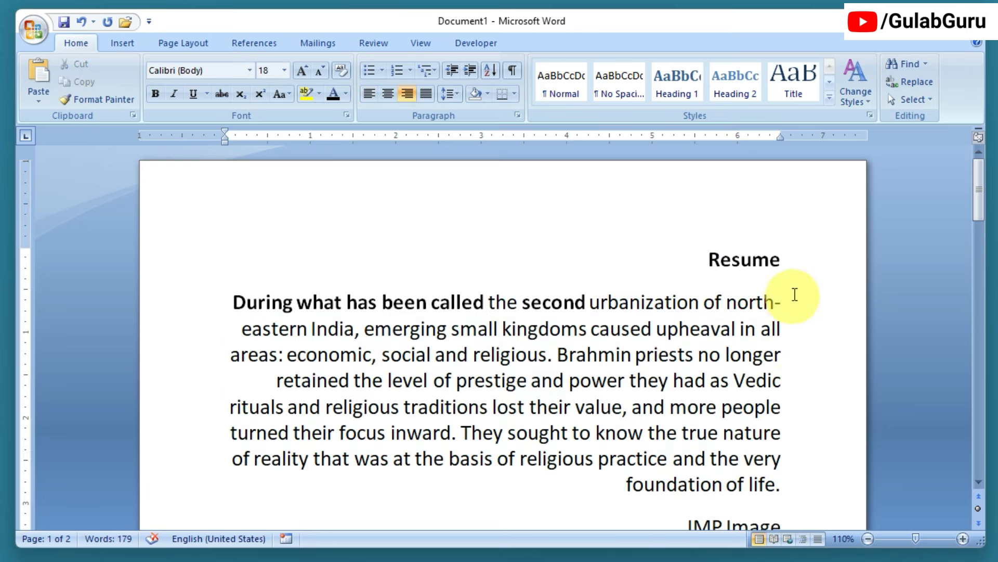
scroll(791, 281, down, 3)
scroll(788, 274, down, 2)
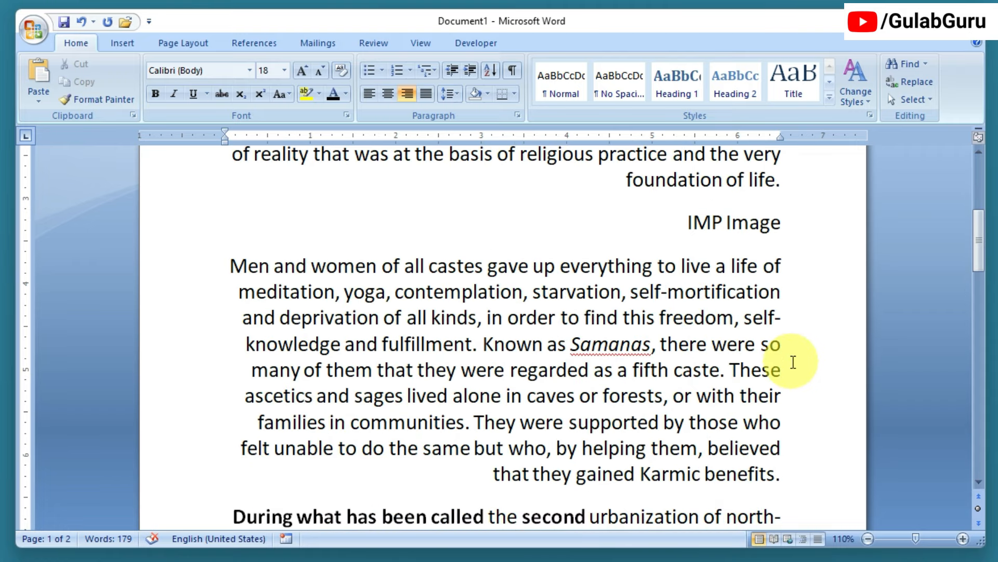
scroll(791, 361, up, 5)
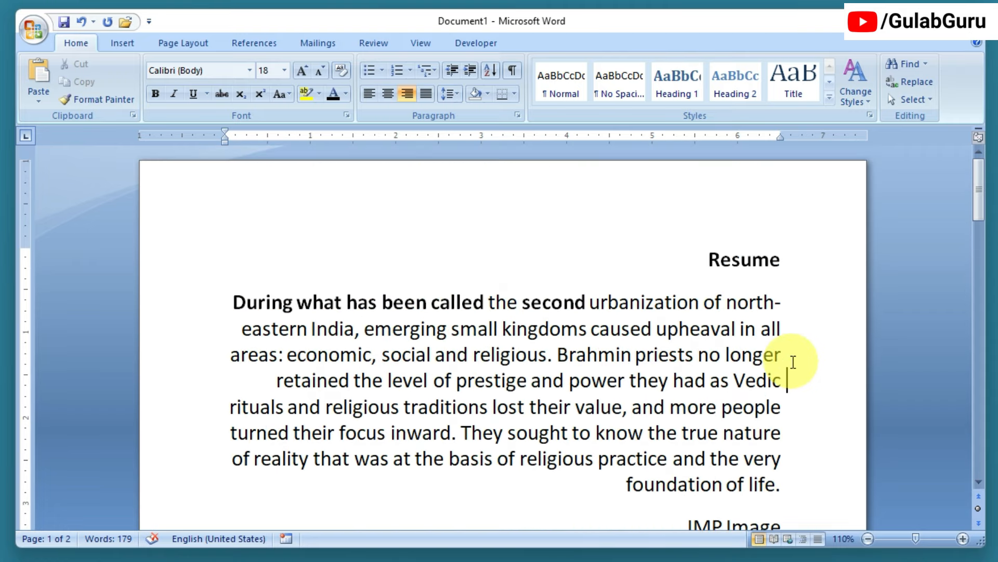
- Insert a new line reading "How to grow" above the "Resume" heading
click(711, 254)
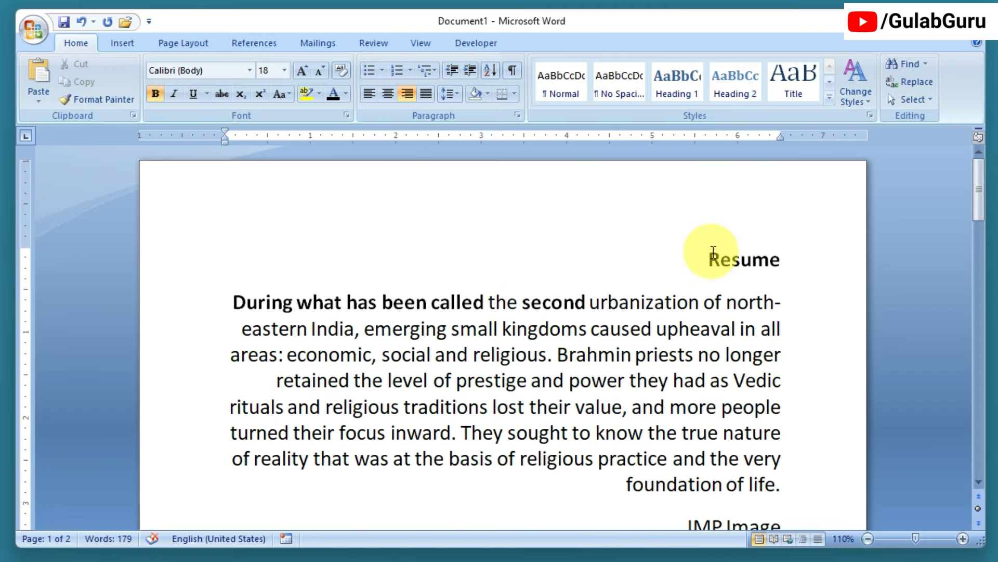
key(Return)
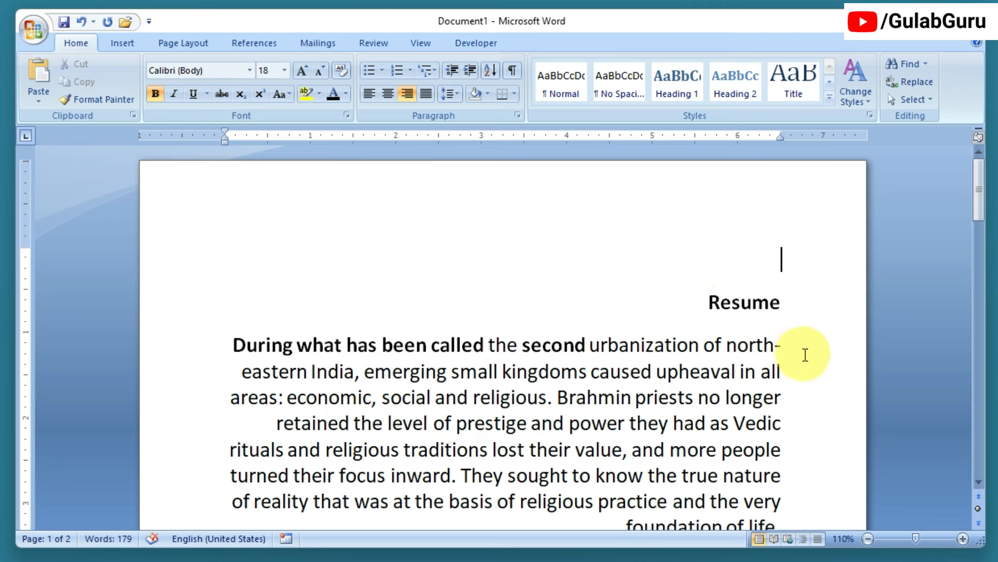
text(How )
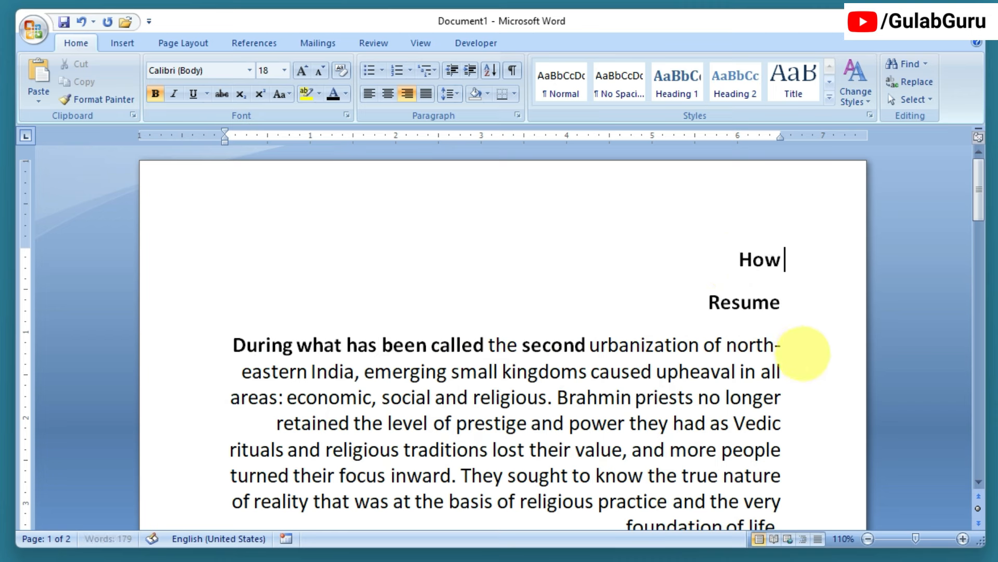
text(to grow)
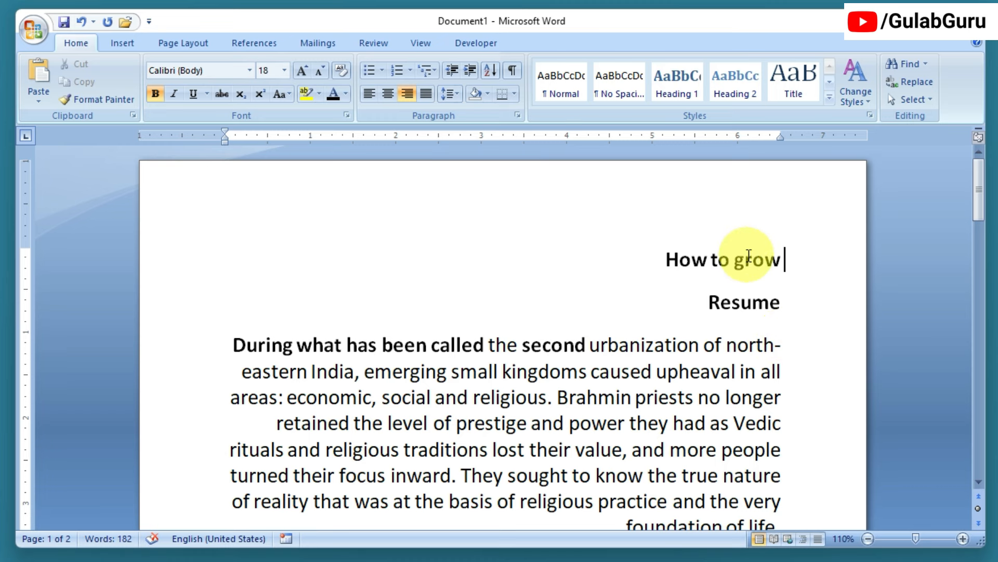
- Switch the whole document's alignment to left, to right, and back to left, and deselect the text
key(ctrl+a)
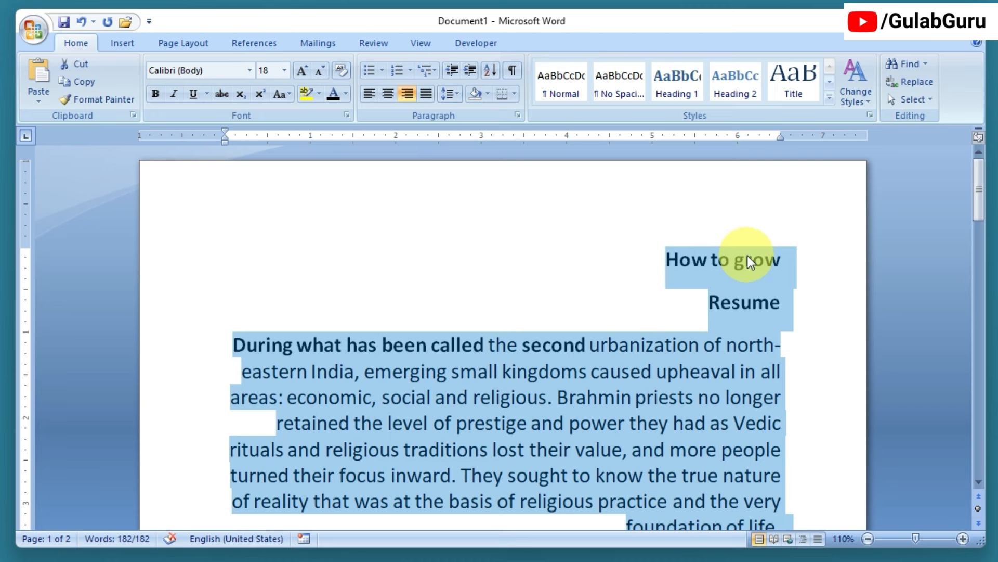
key(ctrl+l)
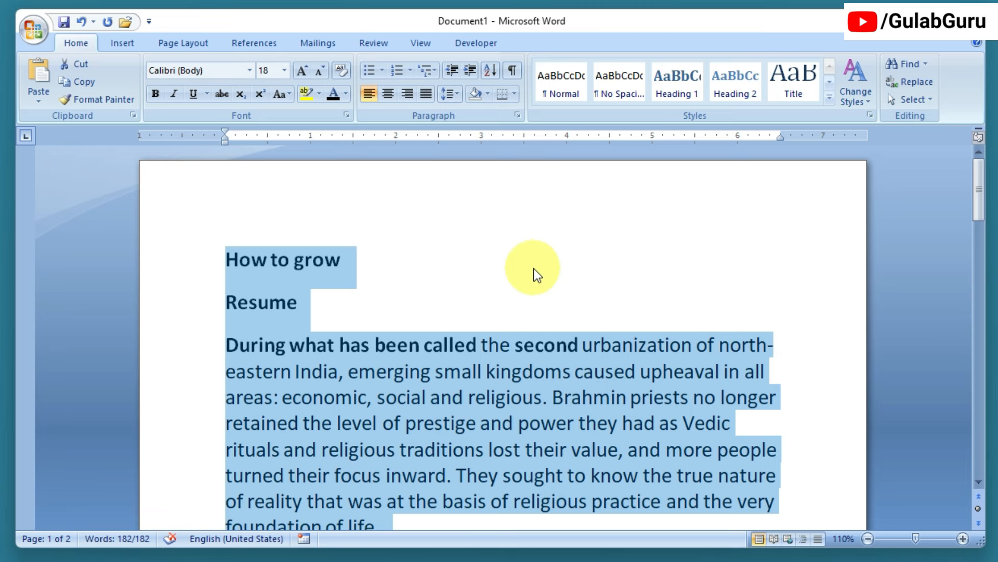
key(ctrl+r)
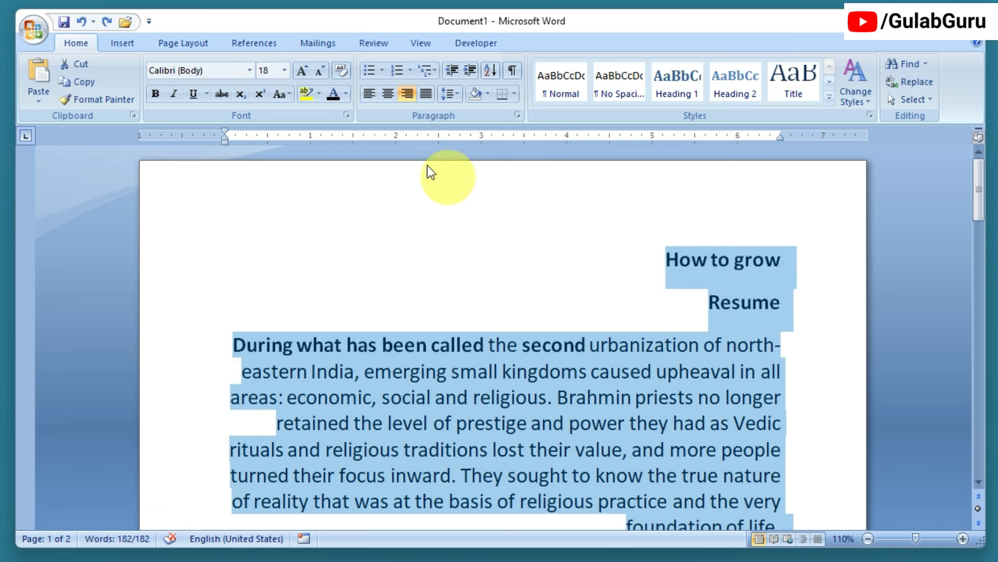
click(368, 95)
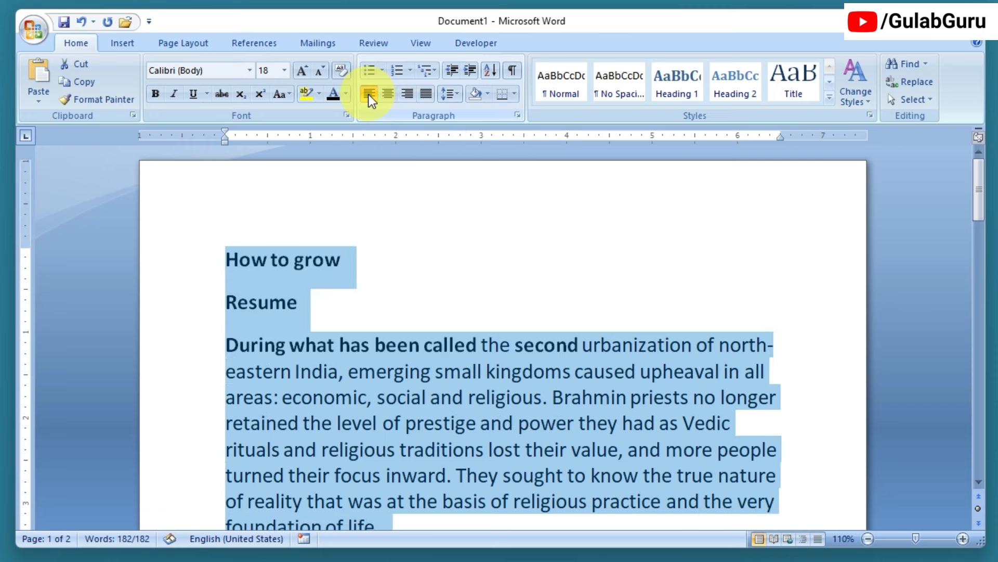
click(338, 303)
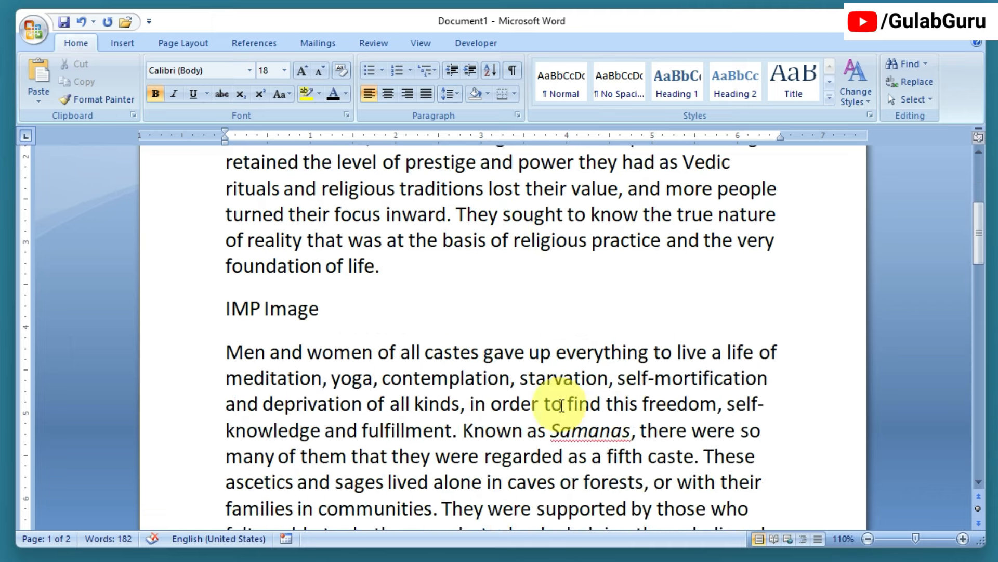
scroll(561, 405, up, 5)
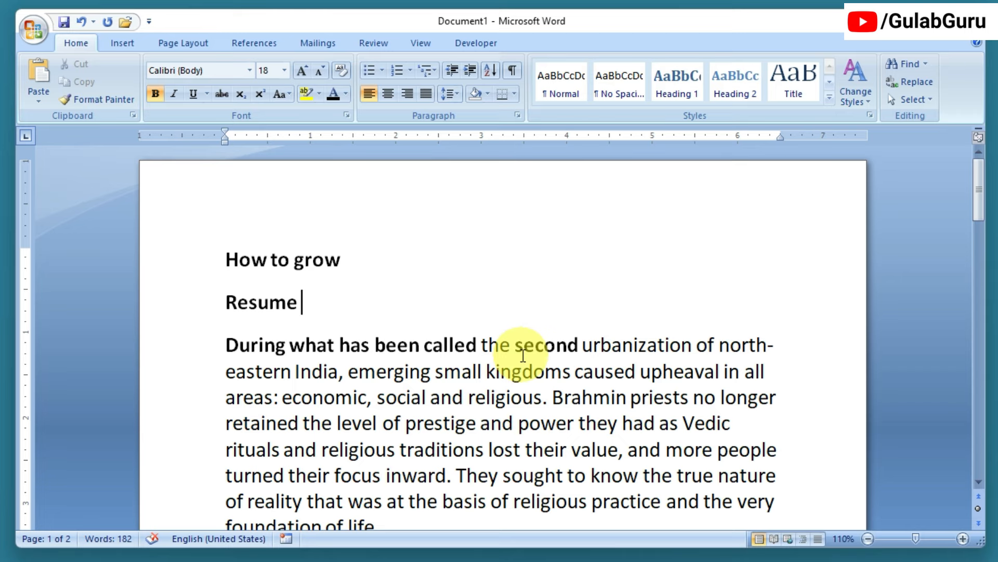
- Save the document as a Word Document named "Gulab55" on the Desktop
key(ctrl+s)
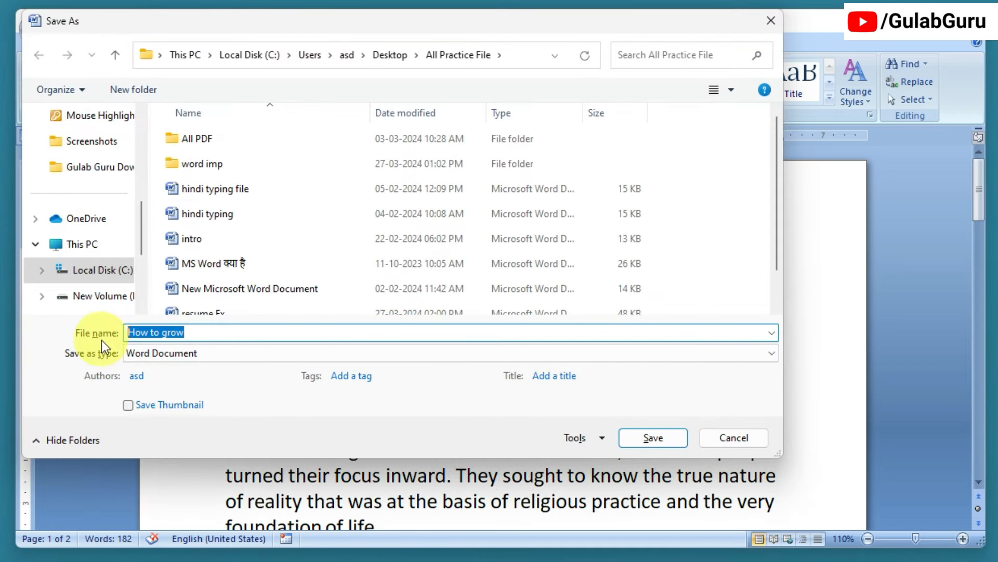
text(Gulab)
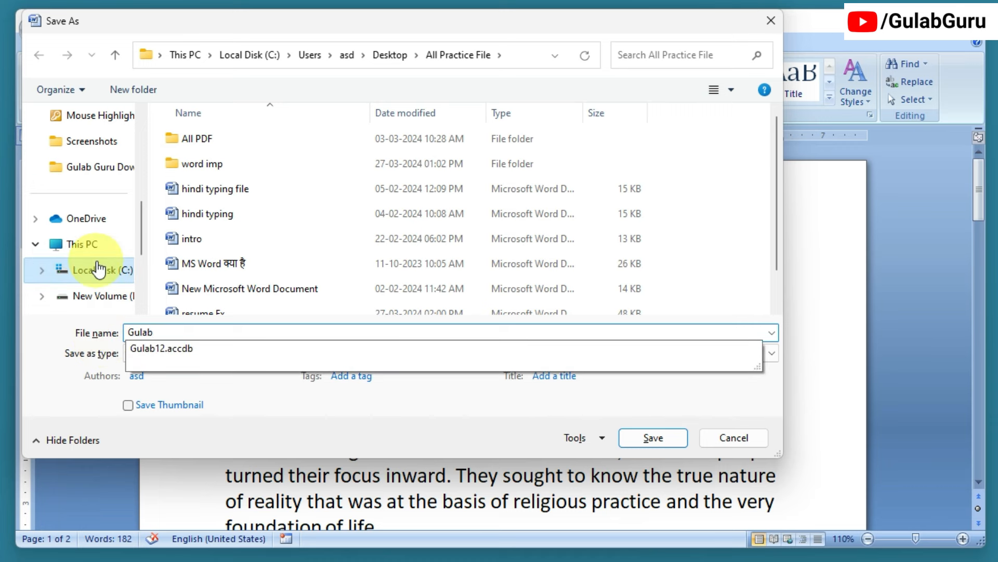
scroll(99, 270, up, 5)
click(94, 198)
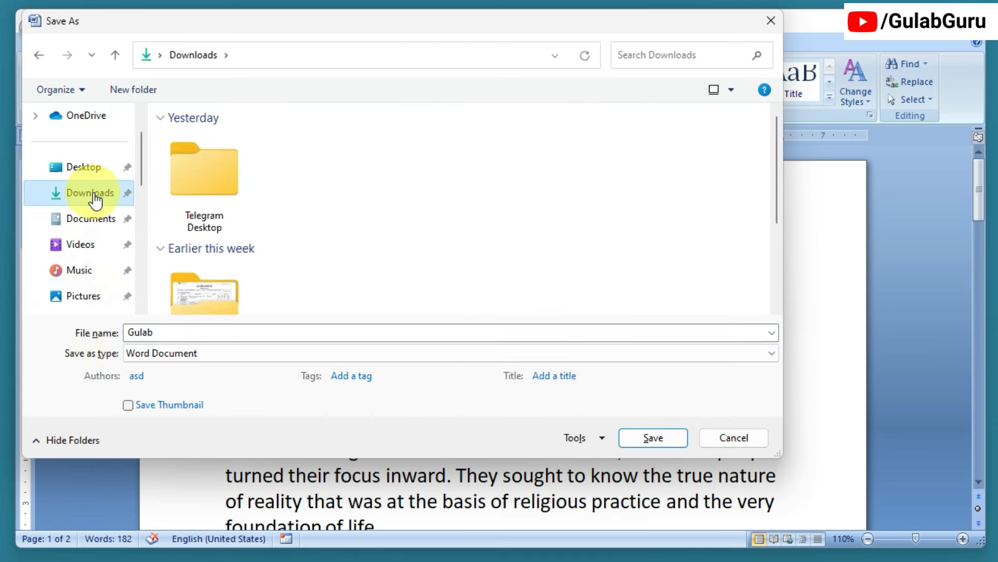
click(201, 336)
click(199, 337)
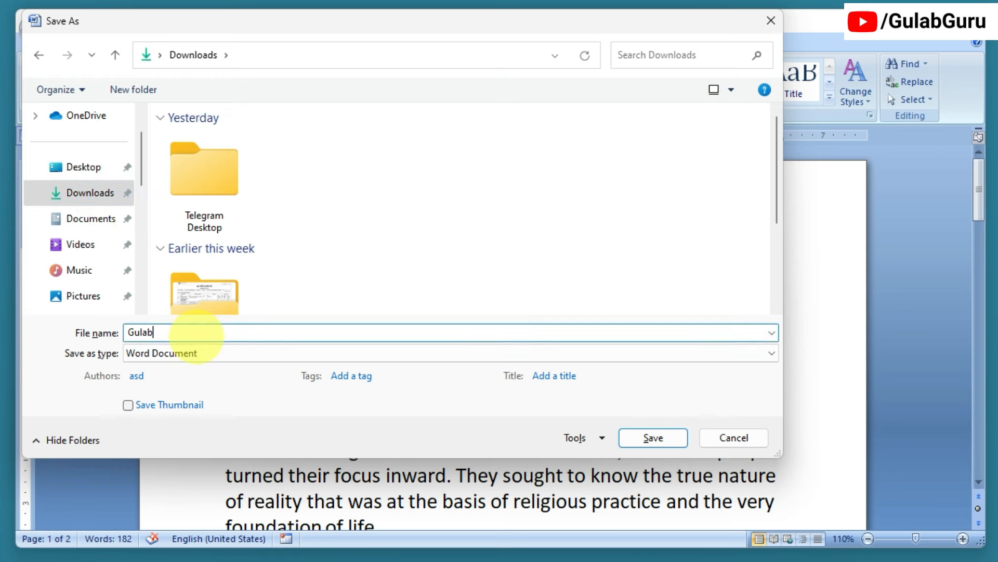
text(55)
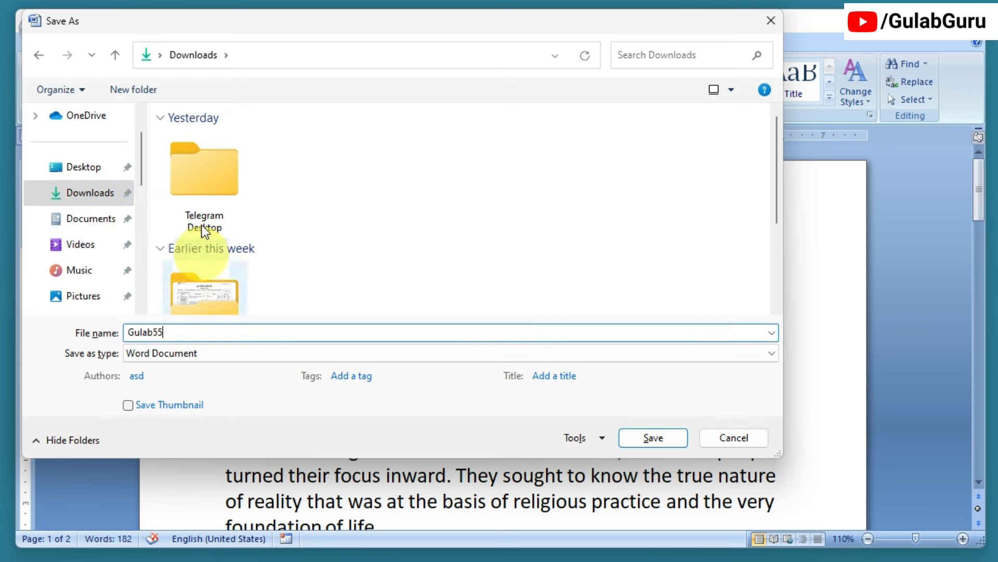
click(84, 169)
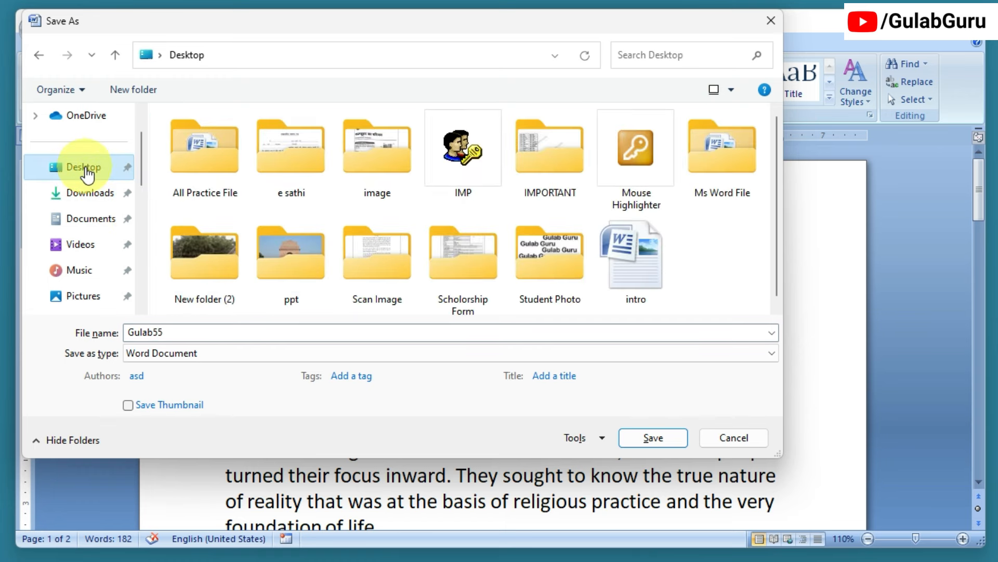
click(655, 438)
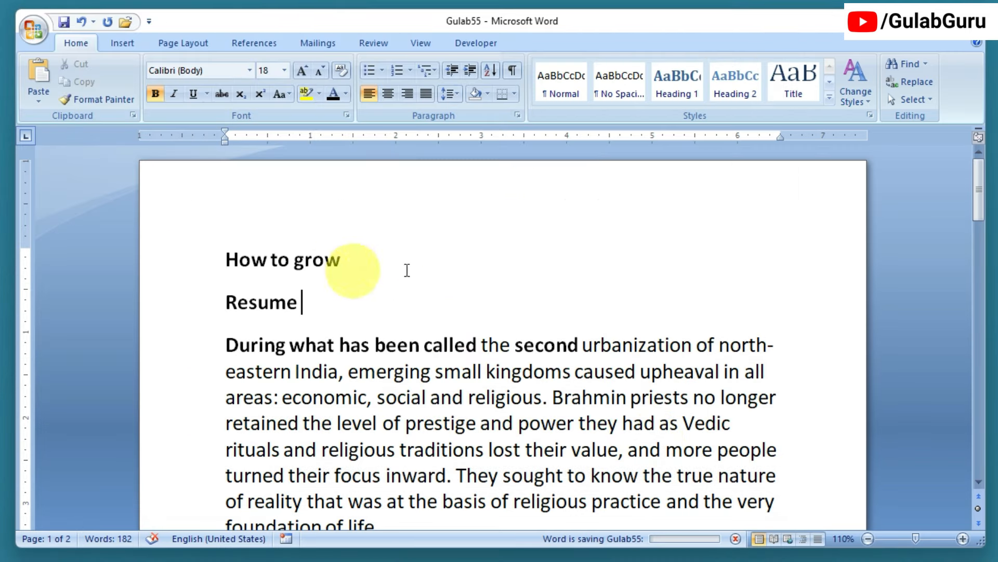